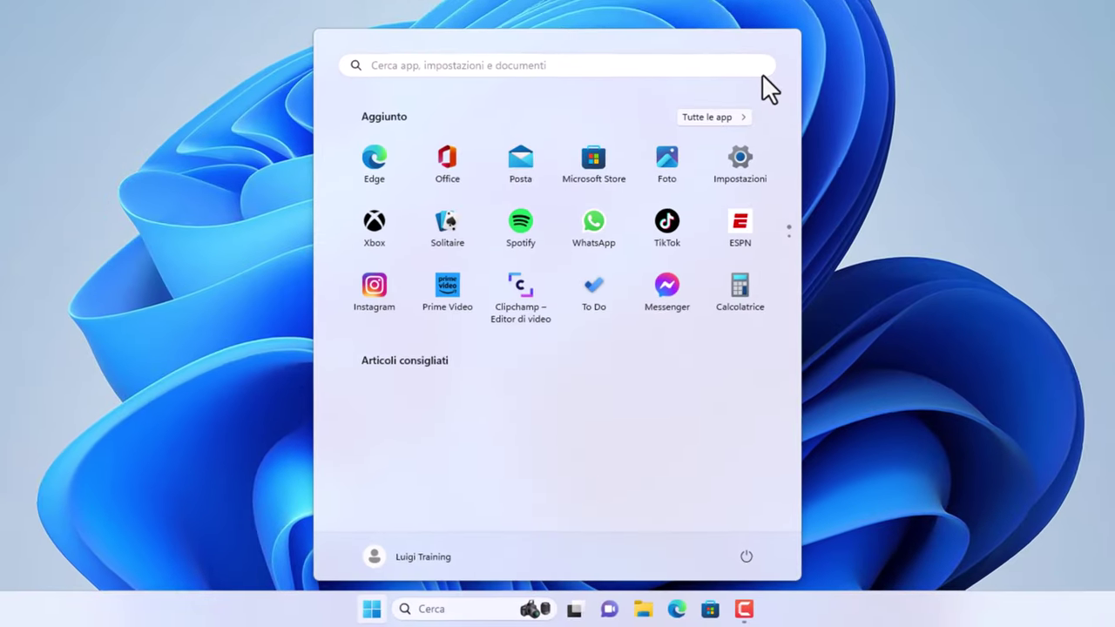
pyautogui.click(1076, 265)
pyautogui.click(366, 609)
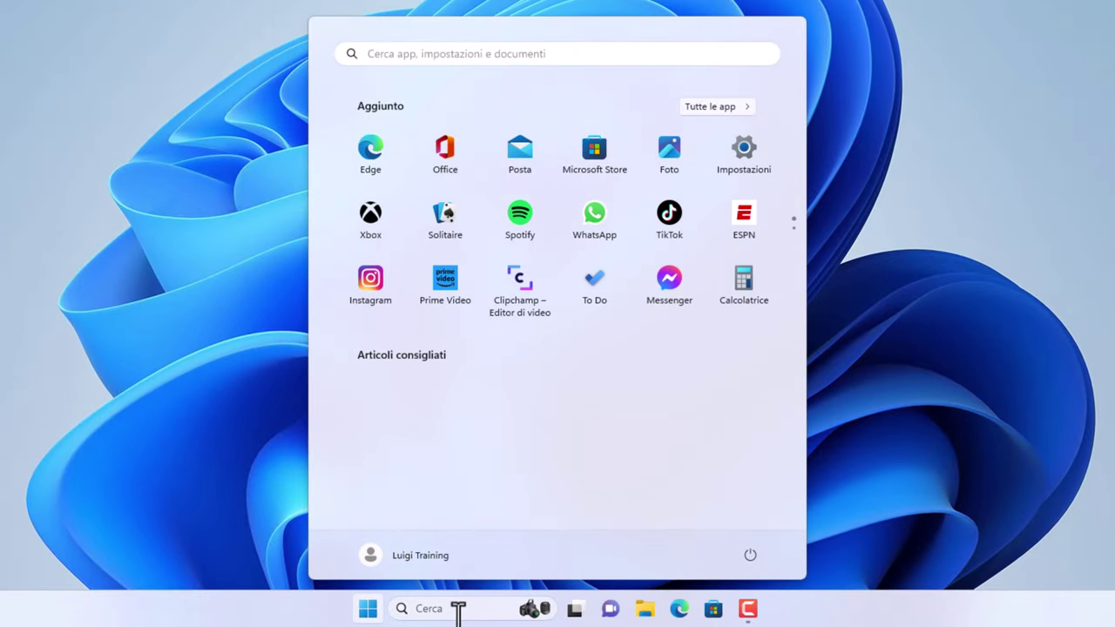
pyautogui.press('Escape')
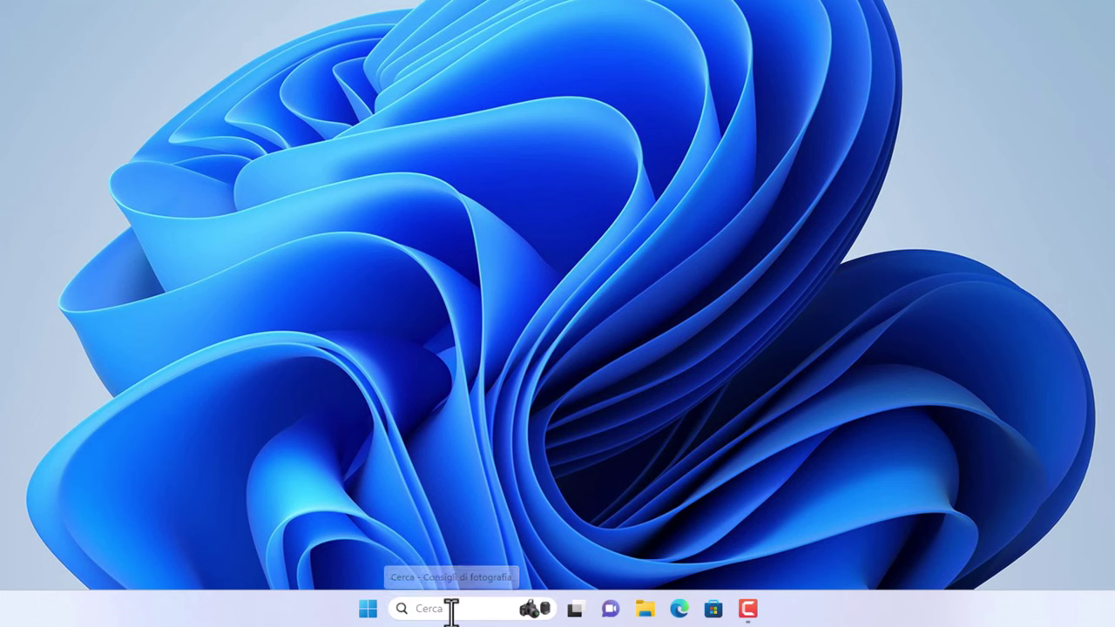
# - Search Windows for "power" and run Windows PowerShell as administrator
pyautogui.click(451, 610)
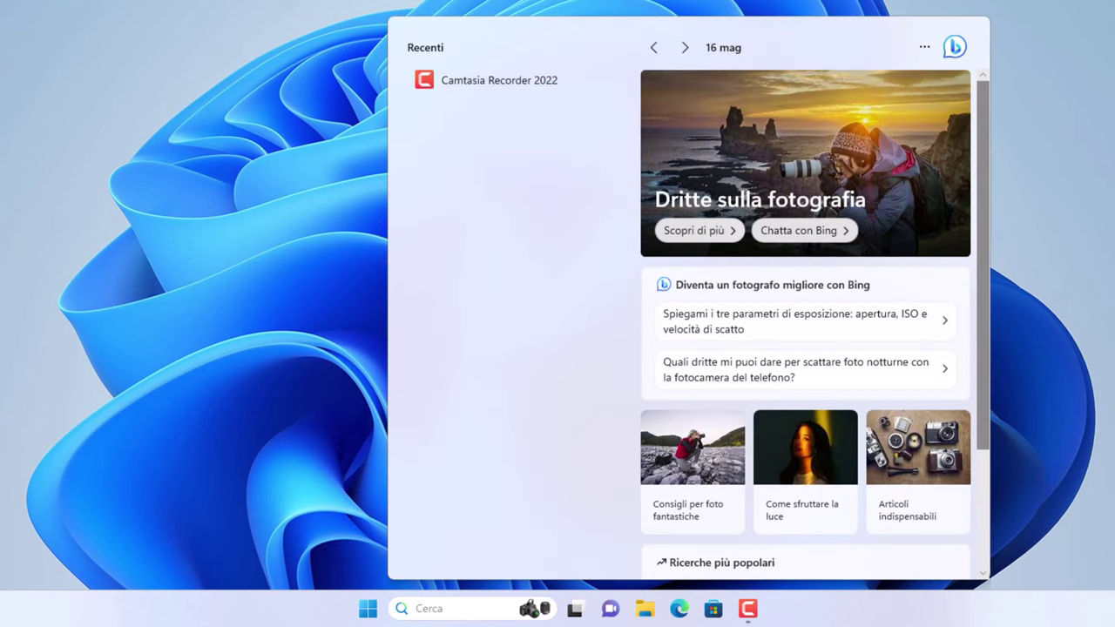
pyautogui.write('power')
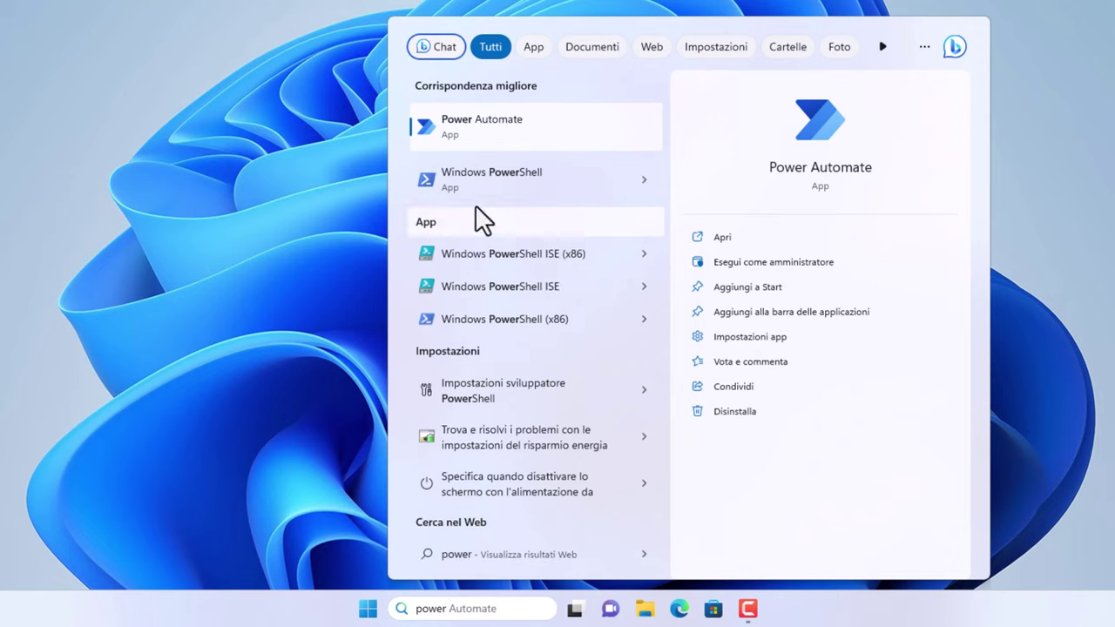
pyautogui.click(644, 181)
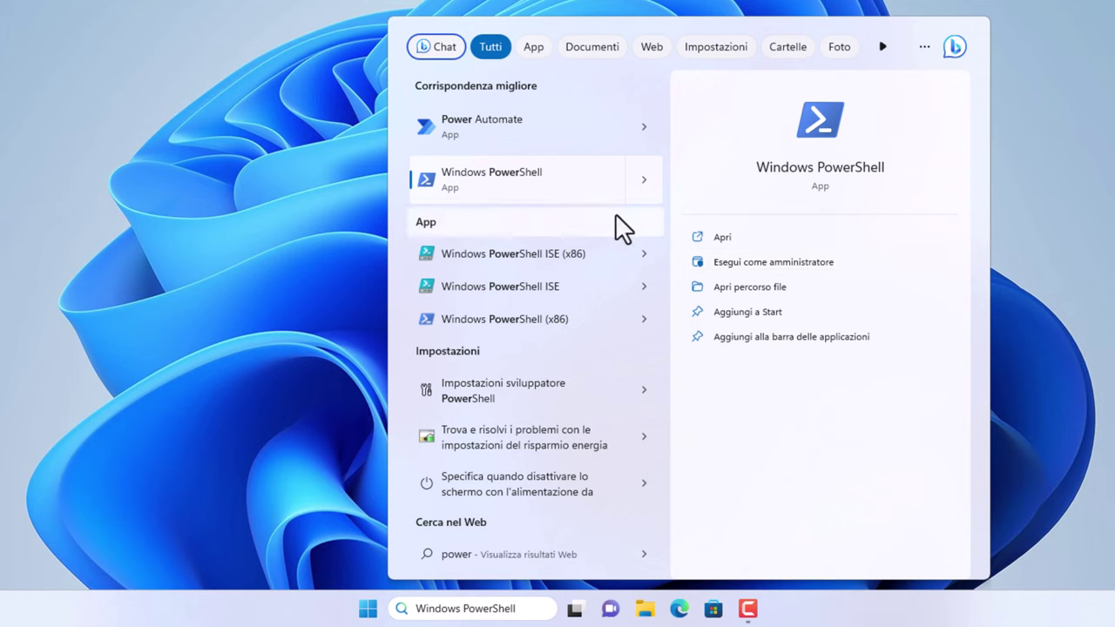
pyautogui.rightClick(496, 174)
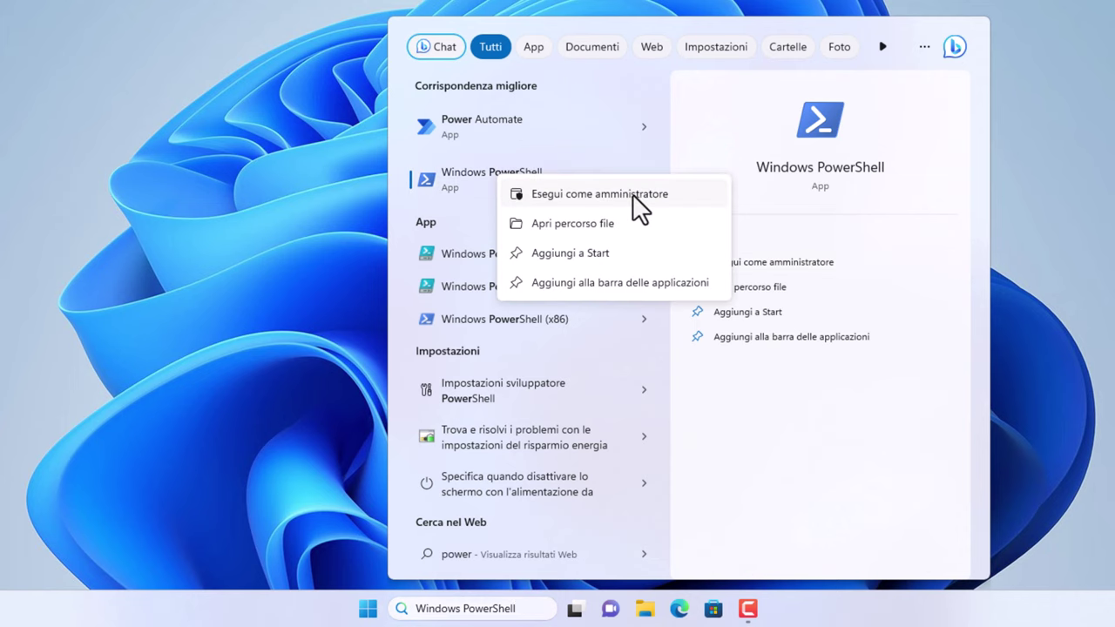
pyautogui.click(632, 194)
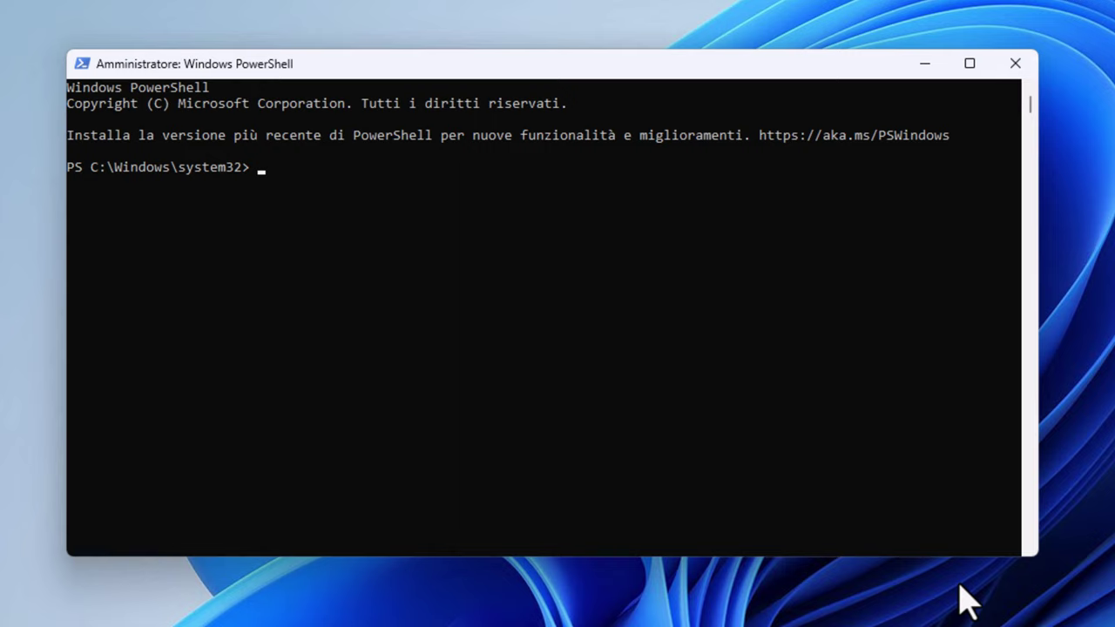
# - Try to run the command iwr -useb http_//christitus.com/win | iex
pyautogui.write('iwr -useb http_/')
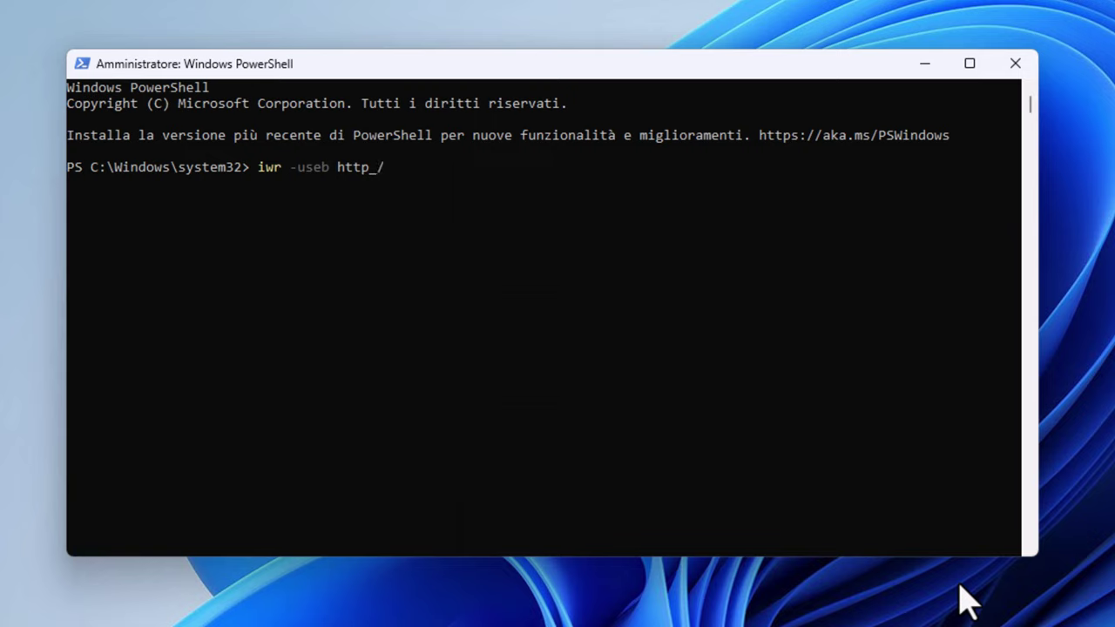
pyautogui.write('/christitus.')
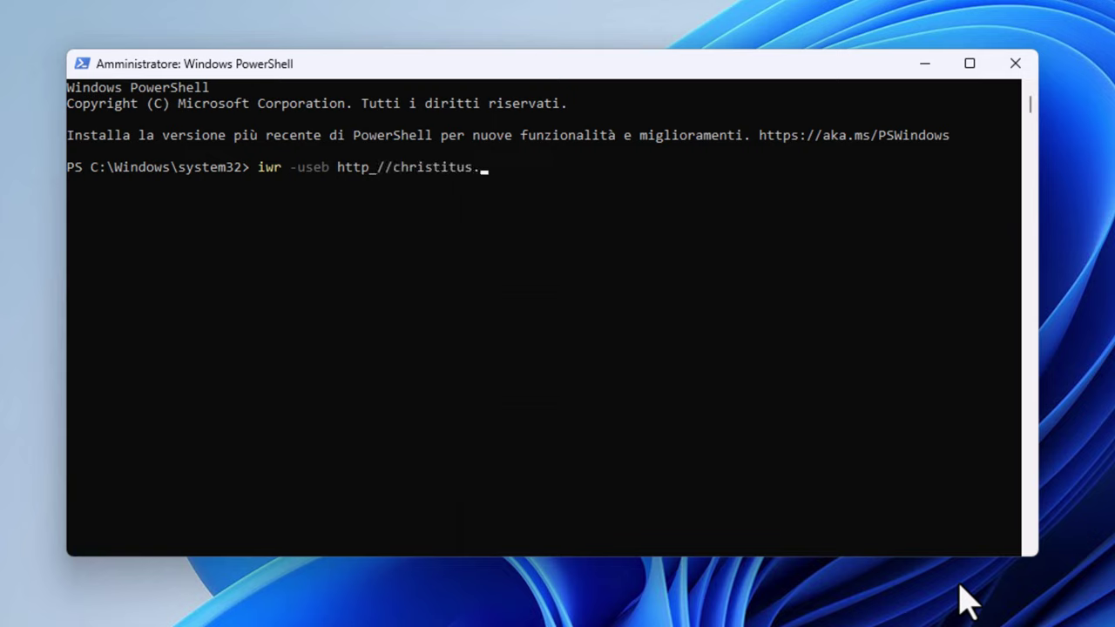
pyautogui.write('com/win | iex')
pyautogui.press('Return')
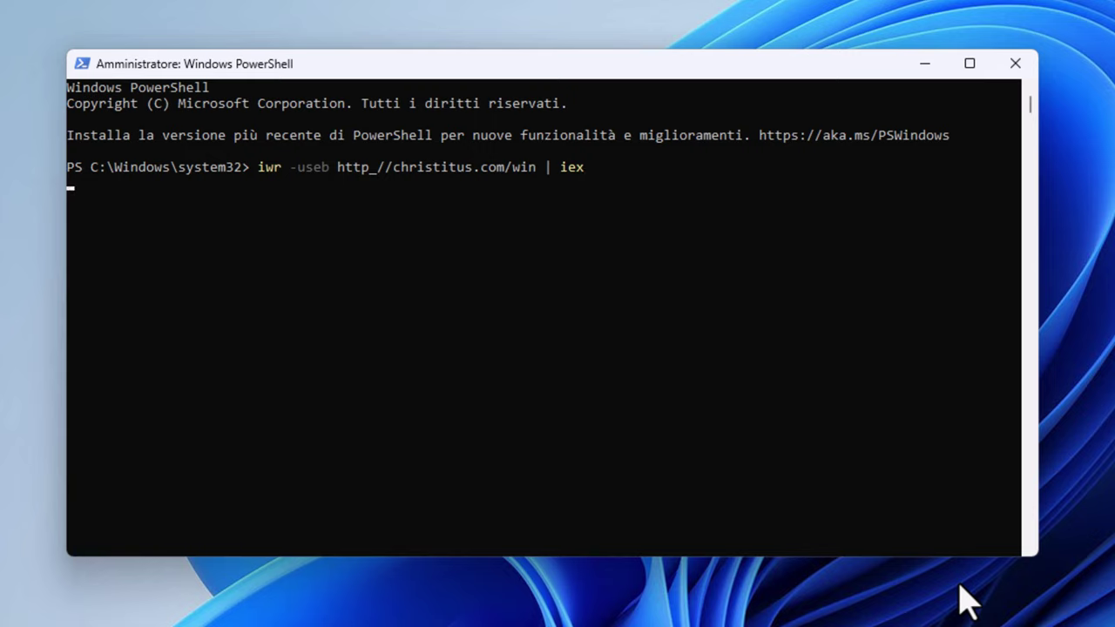
pyautogui.press('Up')
pyautogui.press('Left')
pyautogui.press('Left')
pyautogui.press('Left')
pyautogui.press('Left')
pyautogui.press('Left')
pyautogui.press('Left')
pyautogui.press('Left')
pyautogui.press('Left')
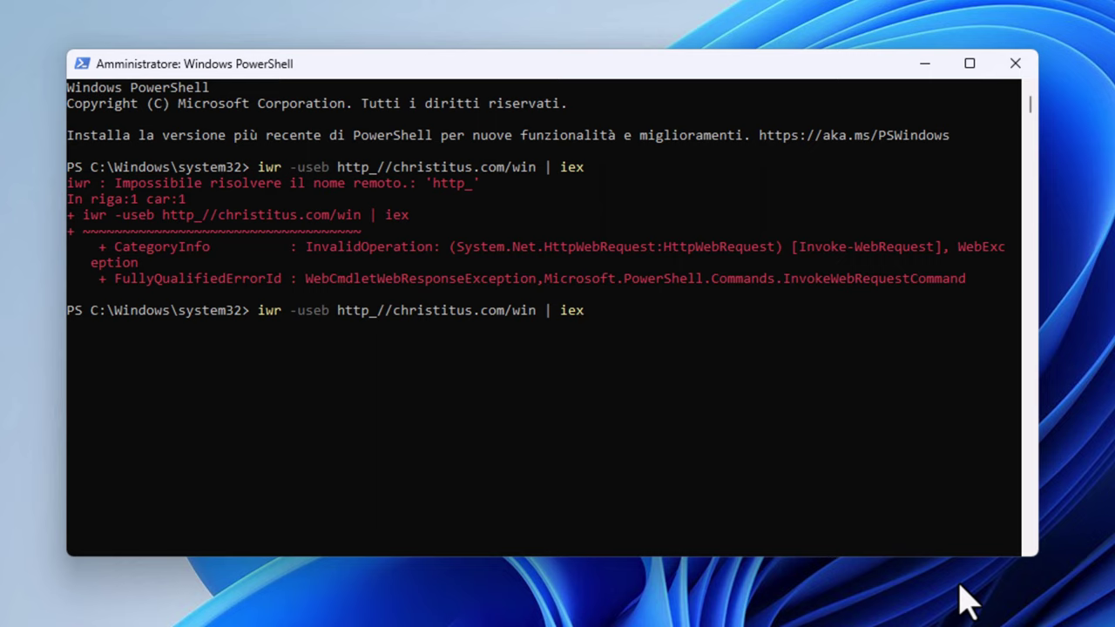
pyautogui.press('Left')
pyautogui.press('Left')
pyautogui.press('Left')
pyautogui.press('Left')
pyautogui.press('Left')
pyautogui.press('Left')
pyautogui.press('Left')
pyautogui.press('Left')
pyautogui.press('Left')
pyautogui.press('Left')
pyautogui.press('Left')
pyautogui.press('Left')
pyautogui.press('Left')
pyautogui.press('Left')
pyautogui.press('Left')
pyautogui.press('Left')
pyautogui.press('Left')
pyautogui.press('Left')
pyautogui.press('BackSpace')
pyautogui.write(':')
pyautogui.press('Return')
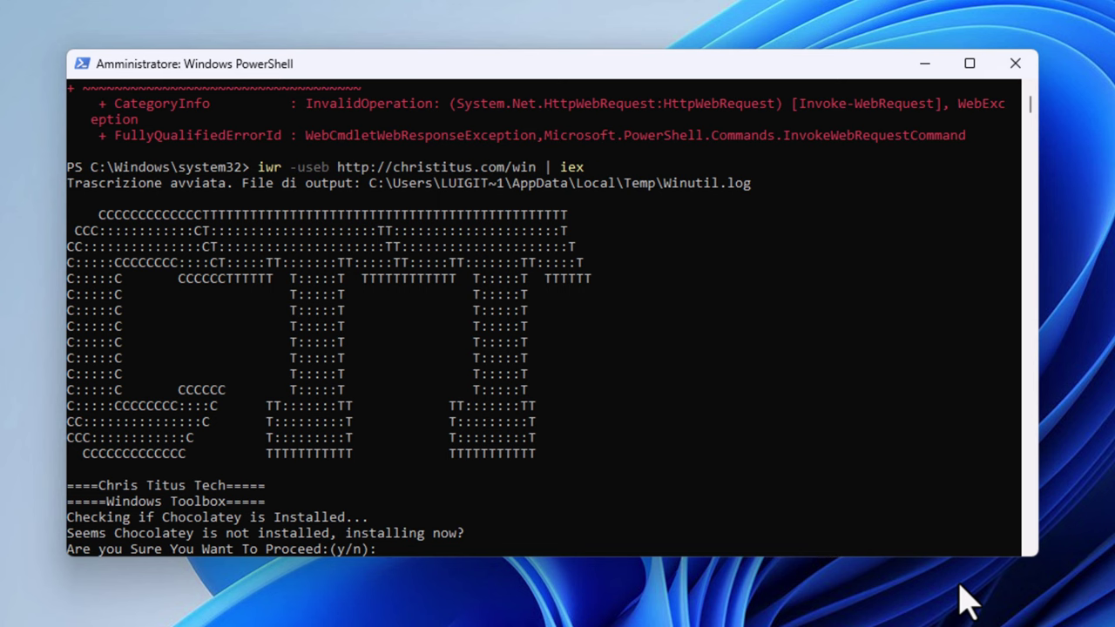
pyautogui.write('y')
pyautogui.press('Return')
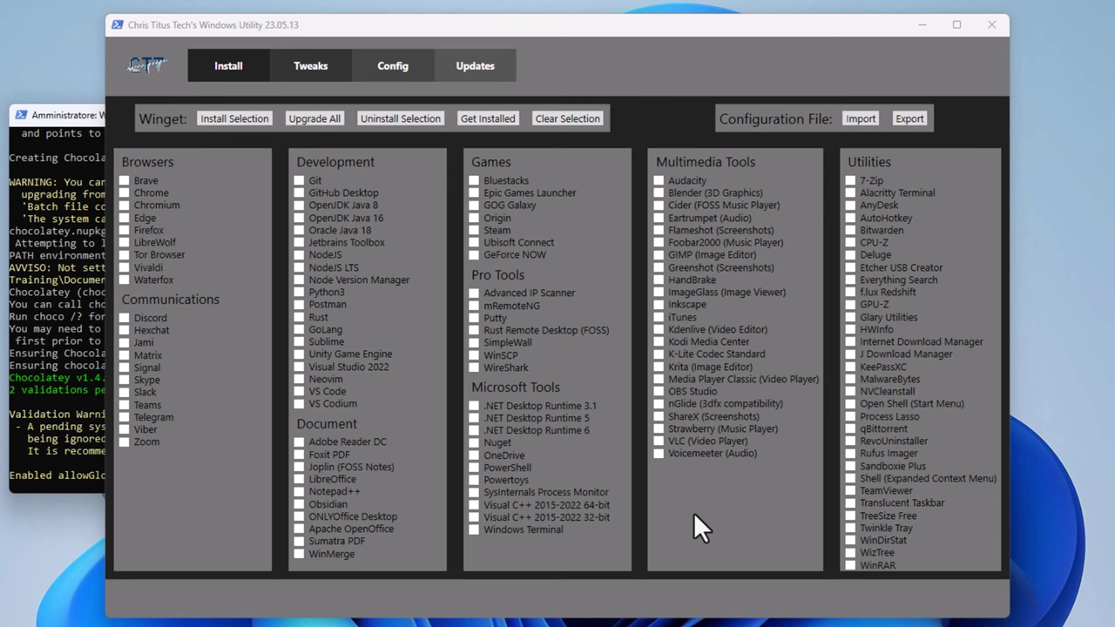
# - Review the PowerShell output back to the first command, highlight christitus in its address, and minimize the console
pyautogui.click(91, 133)
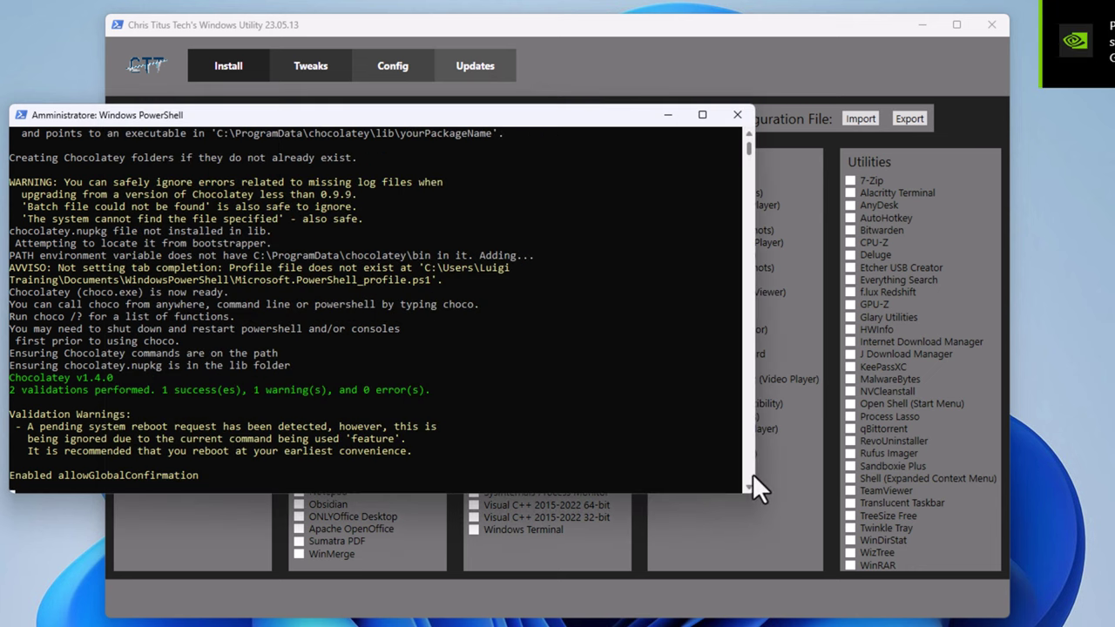
pyautogui.moveTo(748, 146)
pyautogui.mouseDown()
pyautogui.moveTo(749, 165)
pyautogui.moveTo(749, 129)
pyautogui.mouseUp()
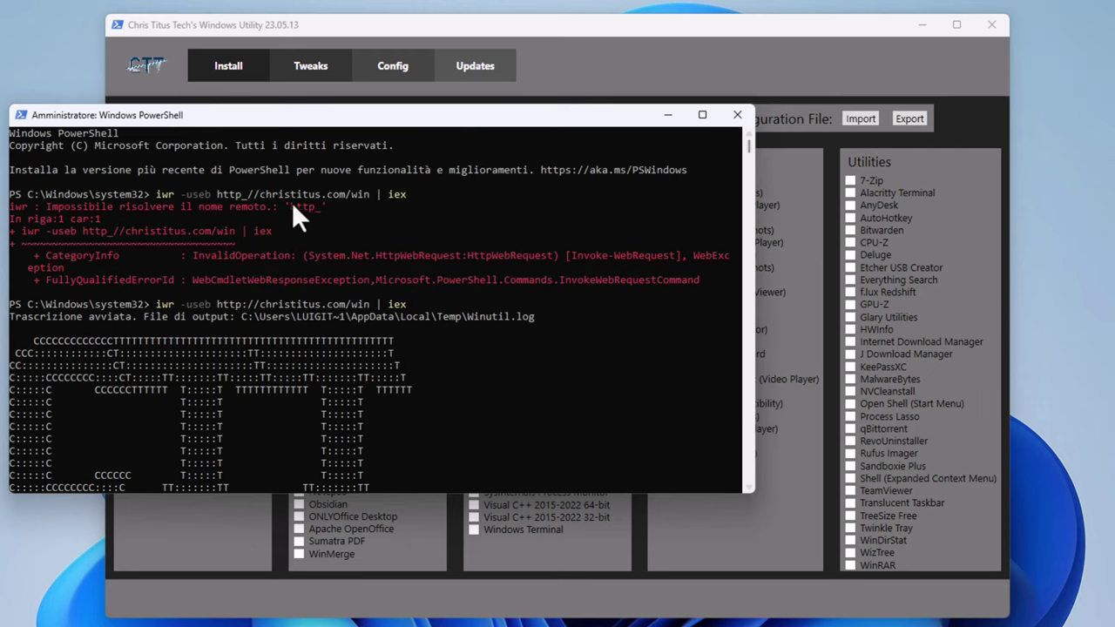
pyautogui.moveTo(265, 198); pyautogui.dragTo(316, 199)
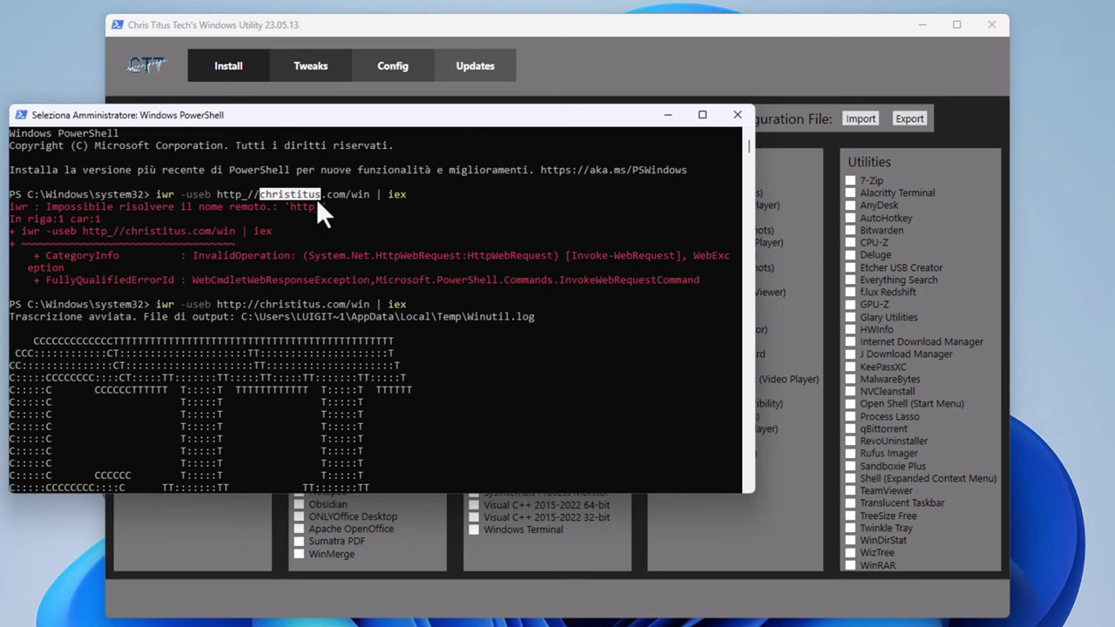
pyautogui.click(666, 116)
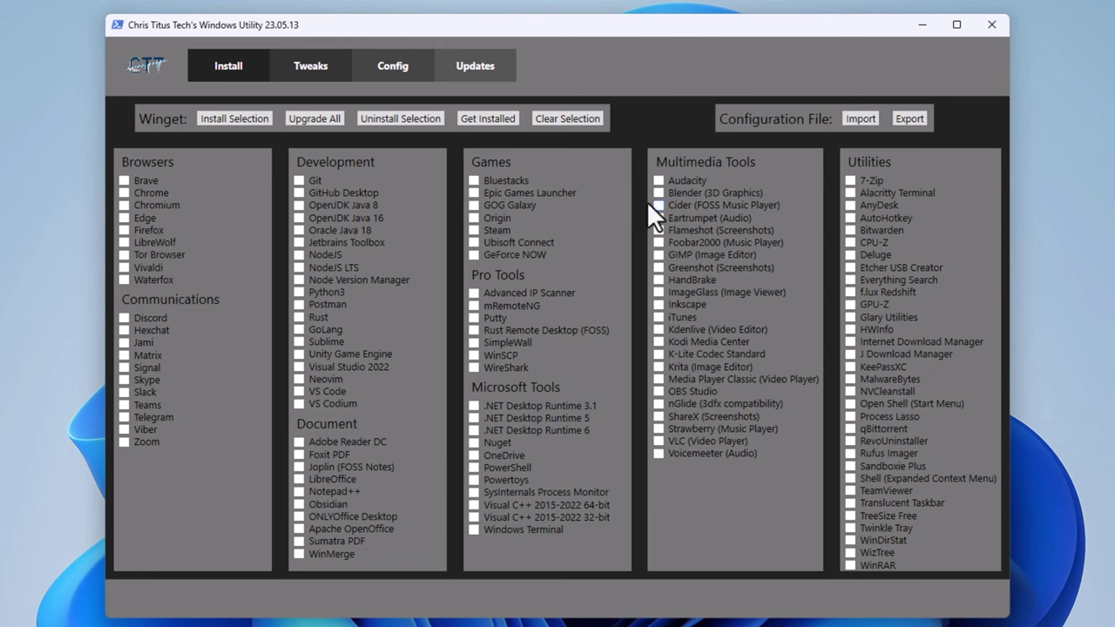
# - Look through the utility's Tweaks, Config and Updates sections and return to the list of installable programs
pyautogui.click(319, 72)
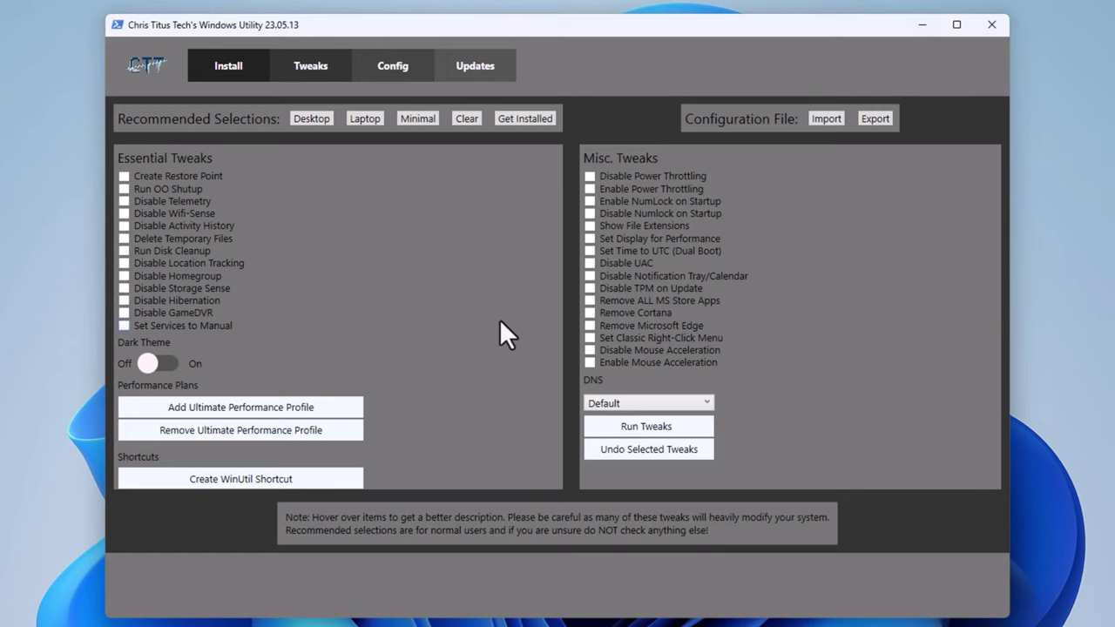
pyautogui.click(399, 67)
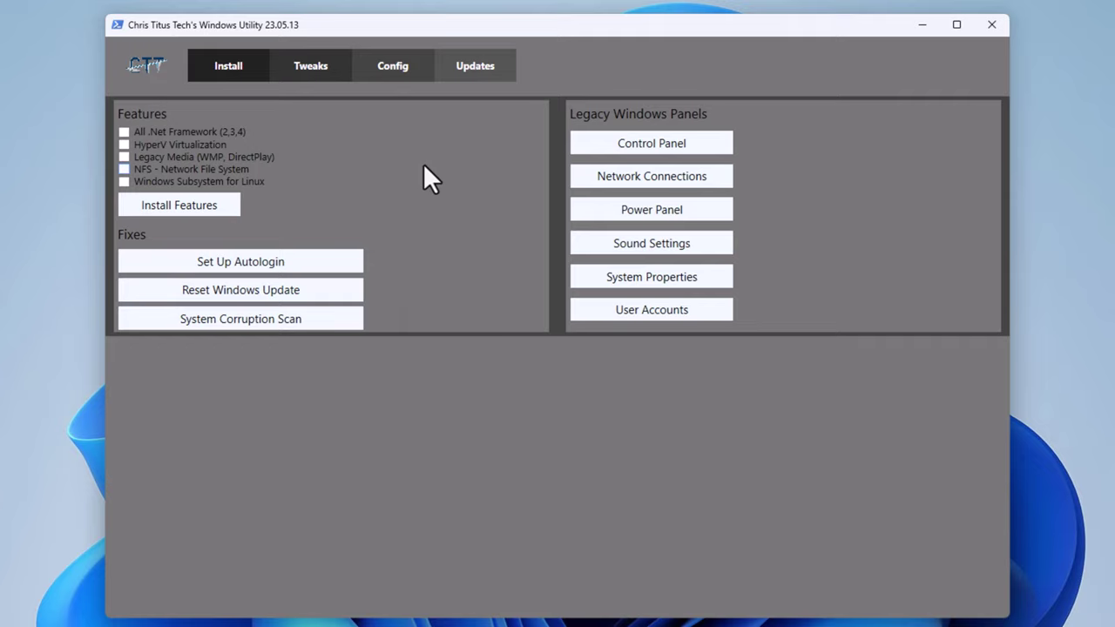
pyautogui.click(478, 64)
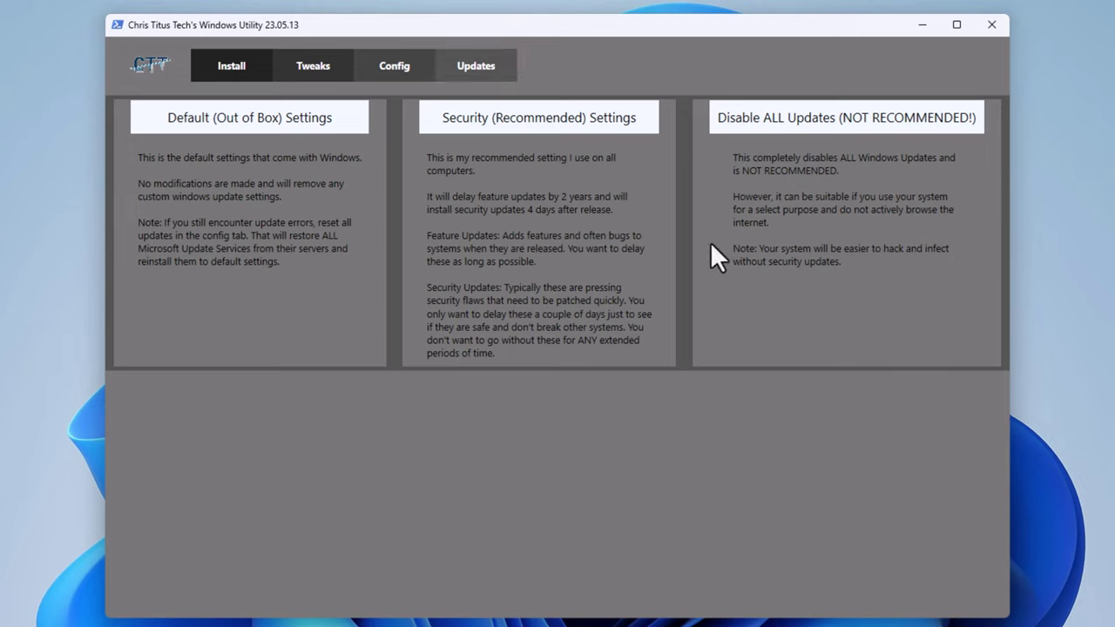
pyautogui.click(228, 66)
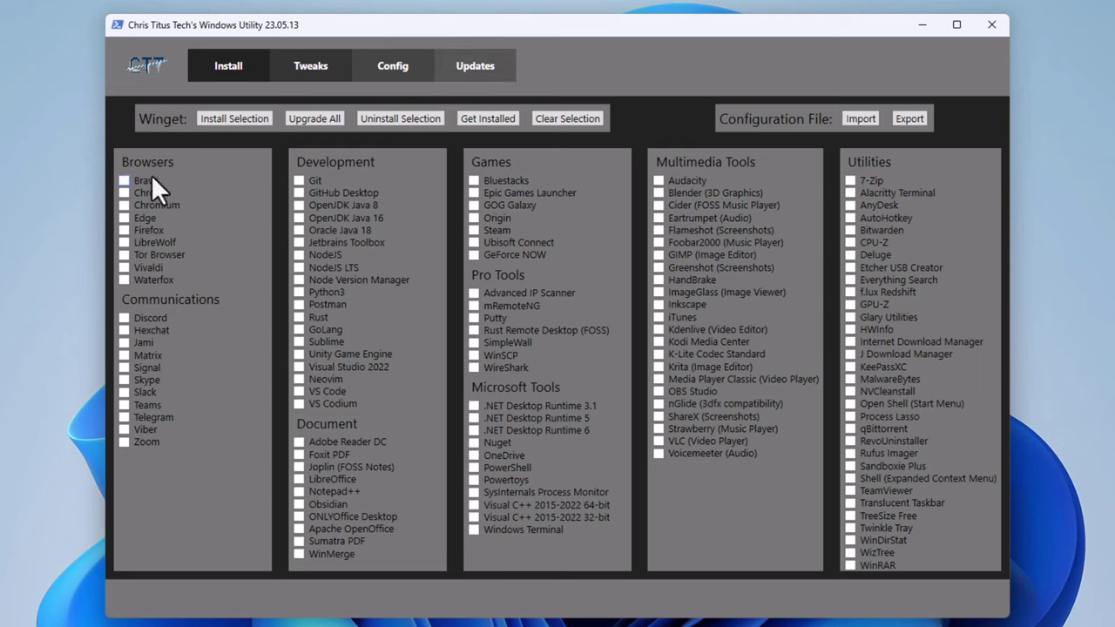
# - Select the programs to install, including Brave, Firefox, Discord, LibreOffice, Steam, VLC, ShareX and TeamViewer
pyautogui.click(218, 181)
pyautogui.click(223, 230)
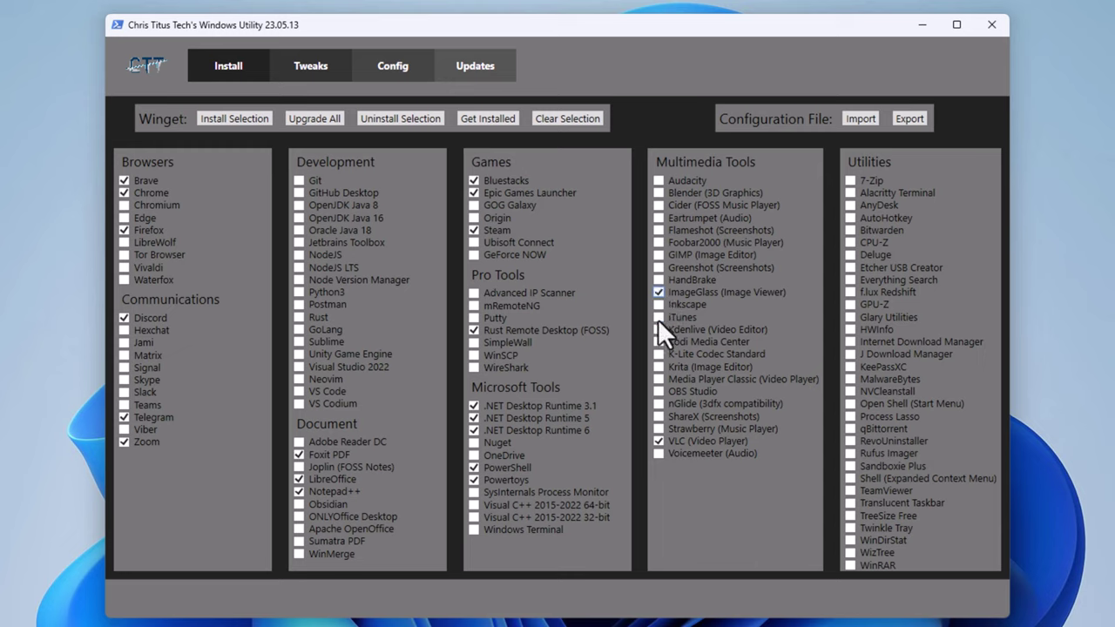
pyautogui.click(660, 417)
pyautogui.click(849, 490)
pyautogui.click(915, 319)
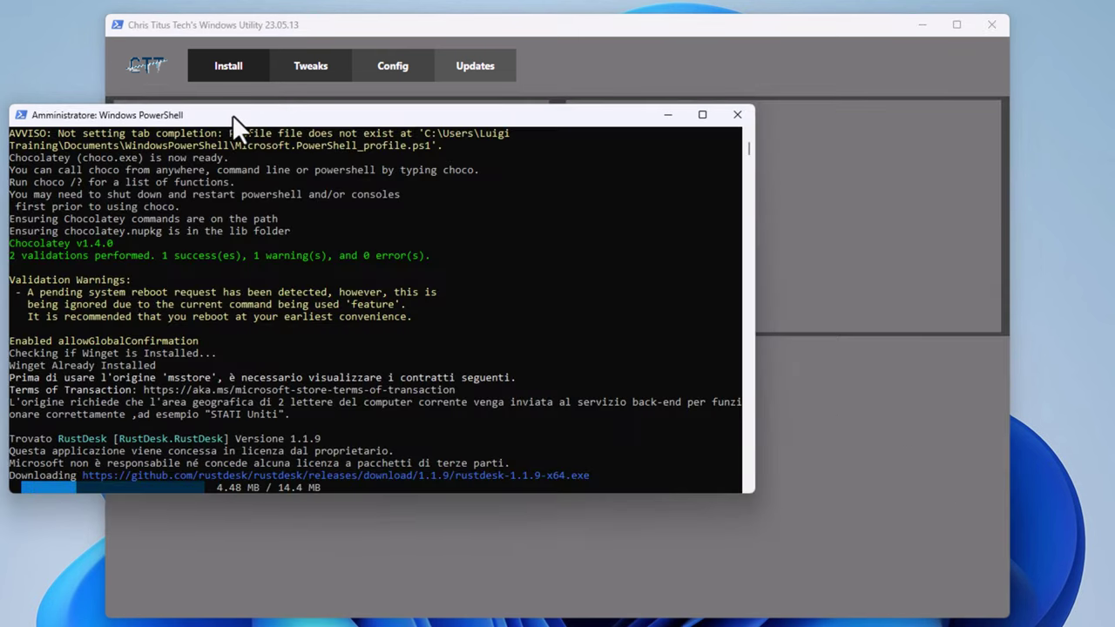
# - Check the installation progress in PowerShell and try to install the All .Net Framework and HyperV Virtualization features
pyautogui.moveTo(232, 114); pyautogui.dragTo(370, 131)
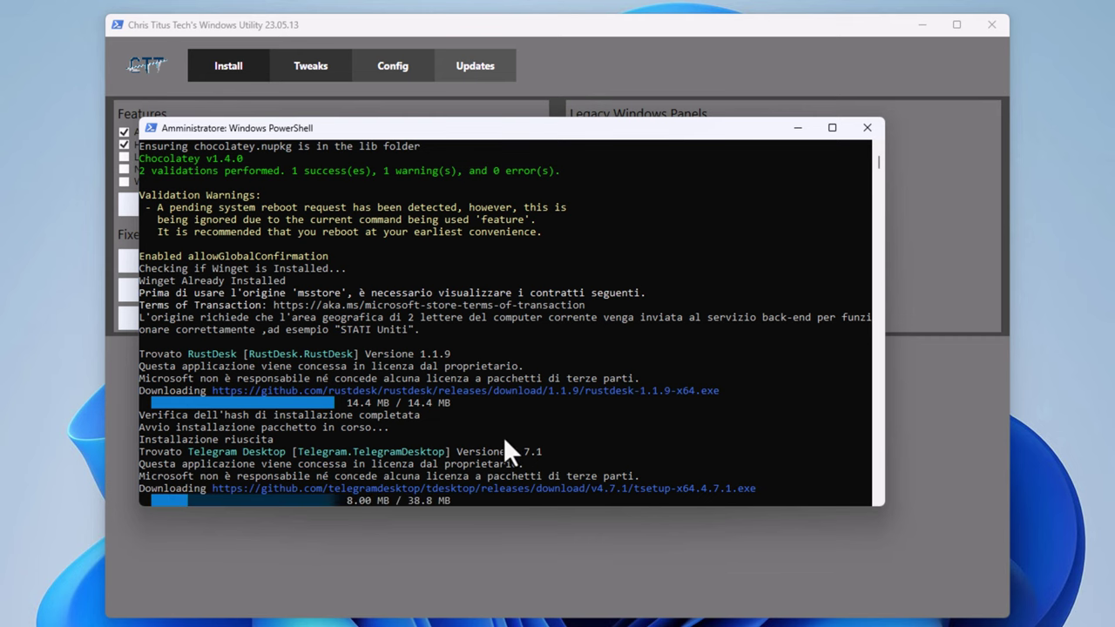
pyautogui.click(418, 36)
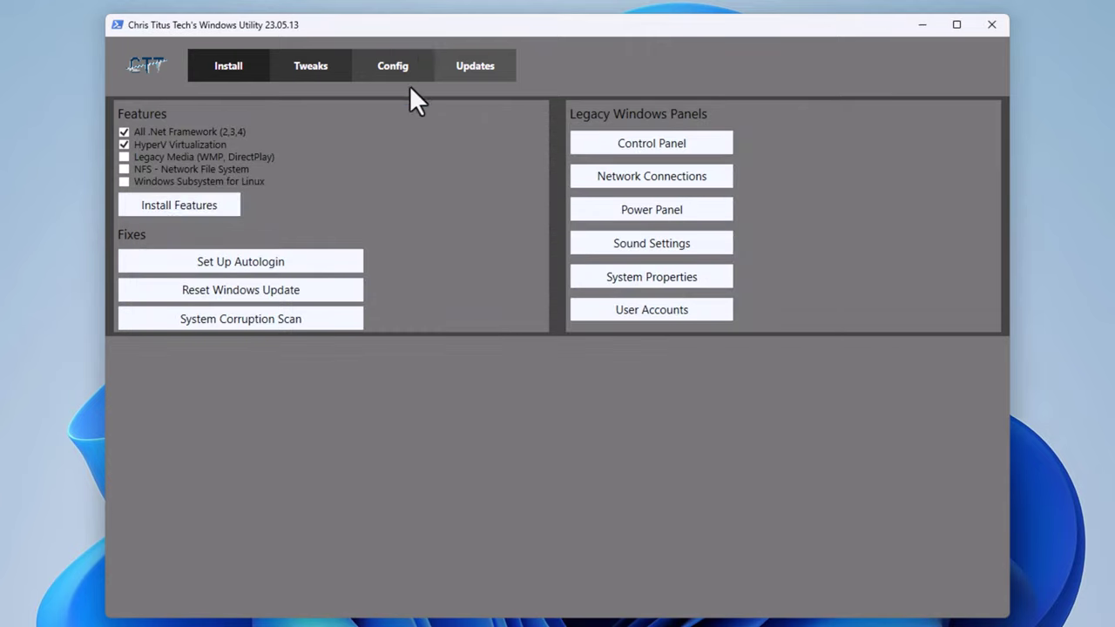
pyautogui.click(196, 206)
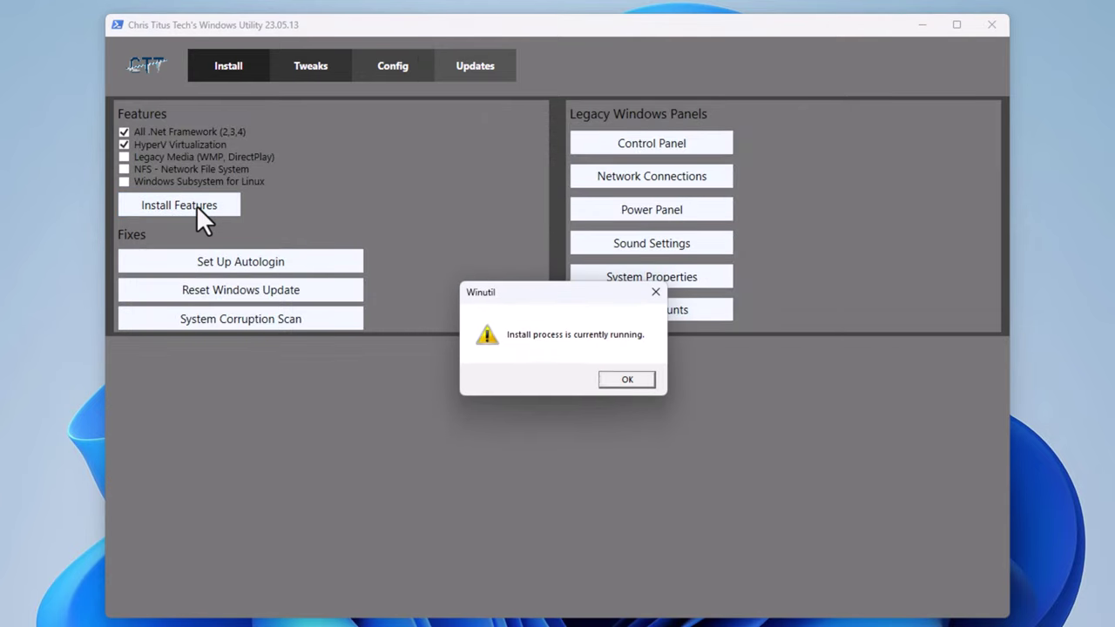
pyautogui.click(627, 381)
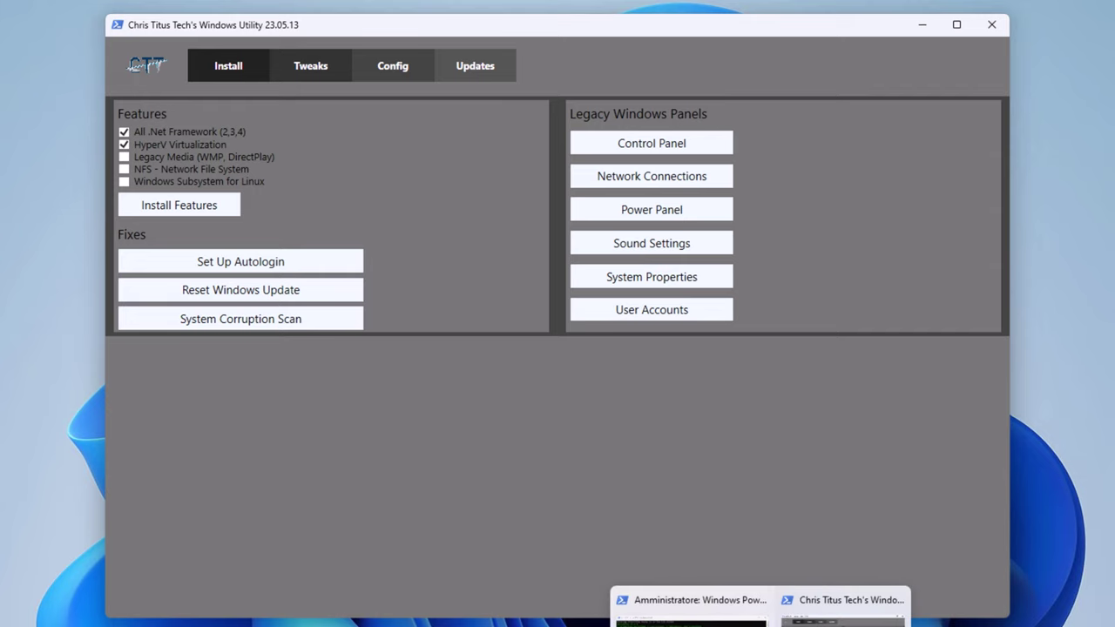
pyautogui.click(688, 601)
pyautogui.click(391, 39)
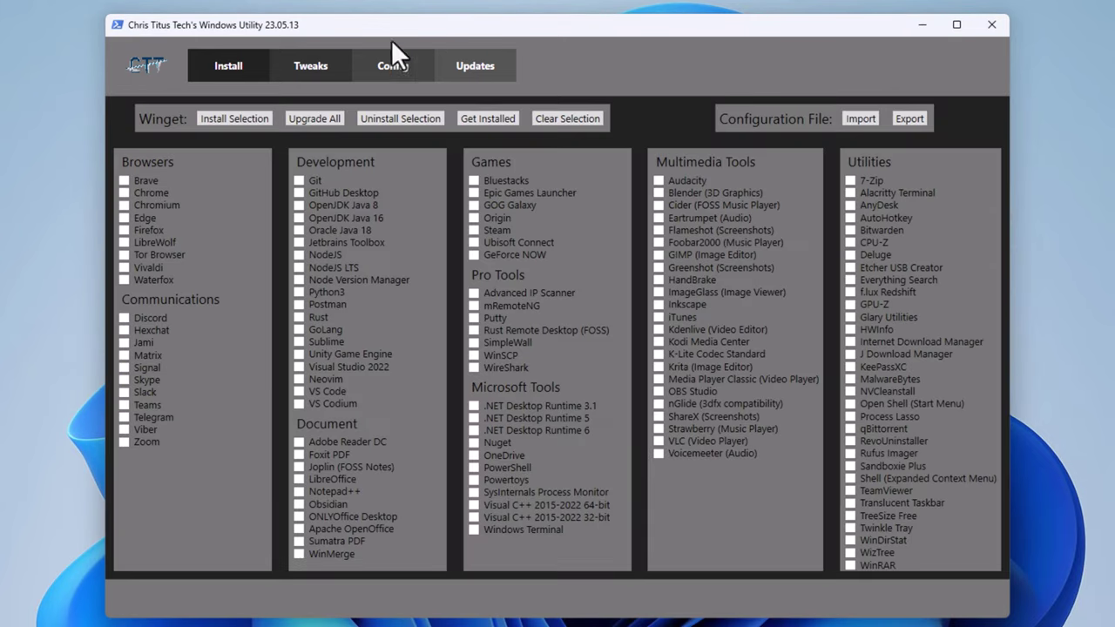
# - Try out the Desktop, Laptop and Minimal recommended tweak selections, and clear the selection
pyautogui.click(324, 66)
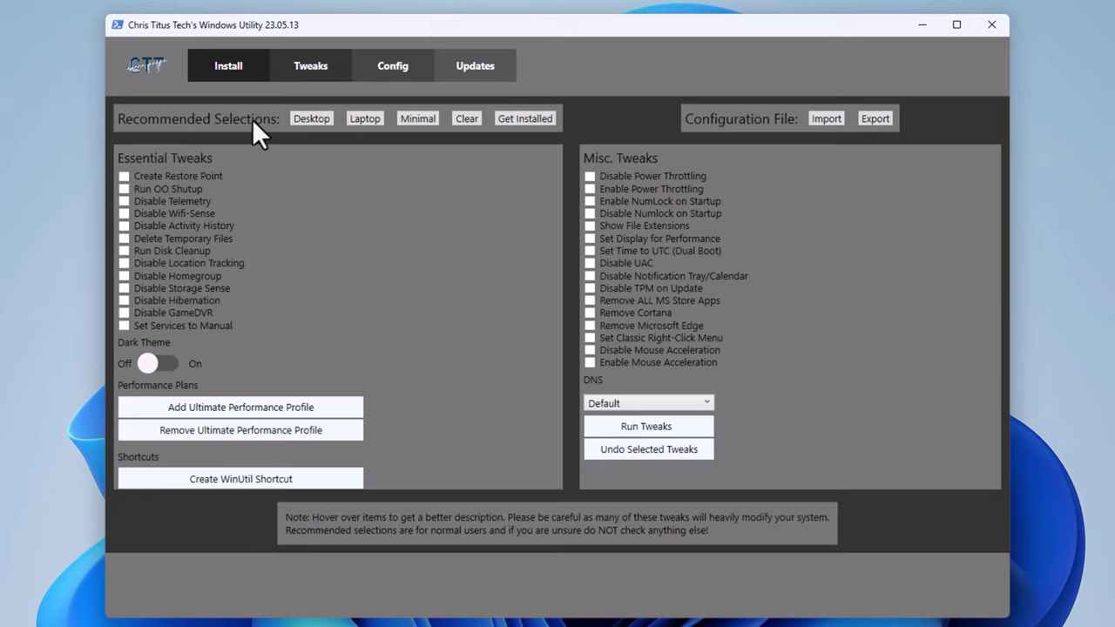
pyautogui.click(321, 121)
pyautogui.click(380, 121)
pyautogui.click(416, 122)
pyautogui.click(464, 120)
# - Apply the Desktop recommended tweak selection, leaving Delete Temporary Files deselected and adding Set Classic Right-Click Menu
pyautogui.click(307, 120)
pyautogui.click(123, 238)
pyautogui.click(611, 338)
# - View the desktop's context menu with its additional classic options and close it
pyautogui.rightClick(1102, 134)
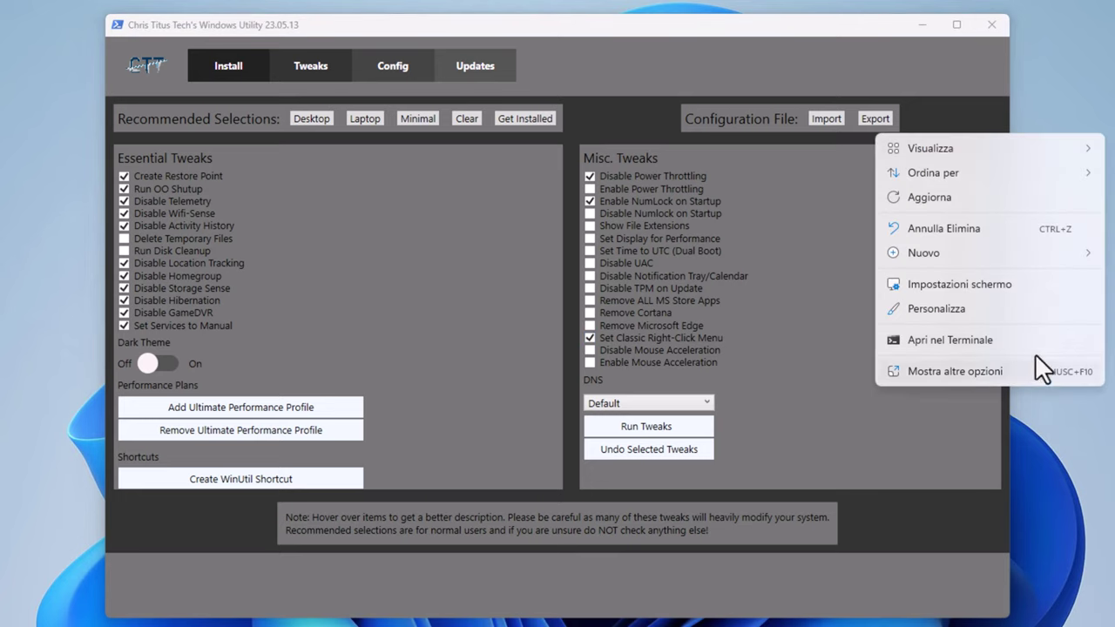
pyautogui.moveTo(1008, 156)
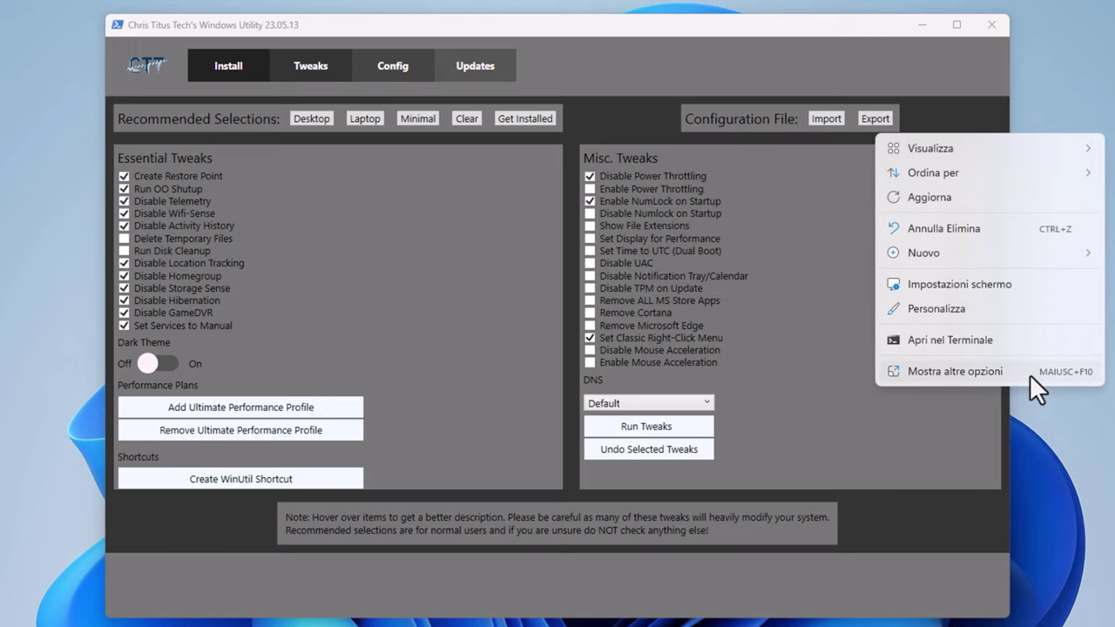
pyautogui.click(992, 375)
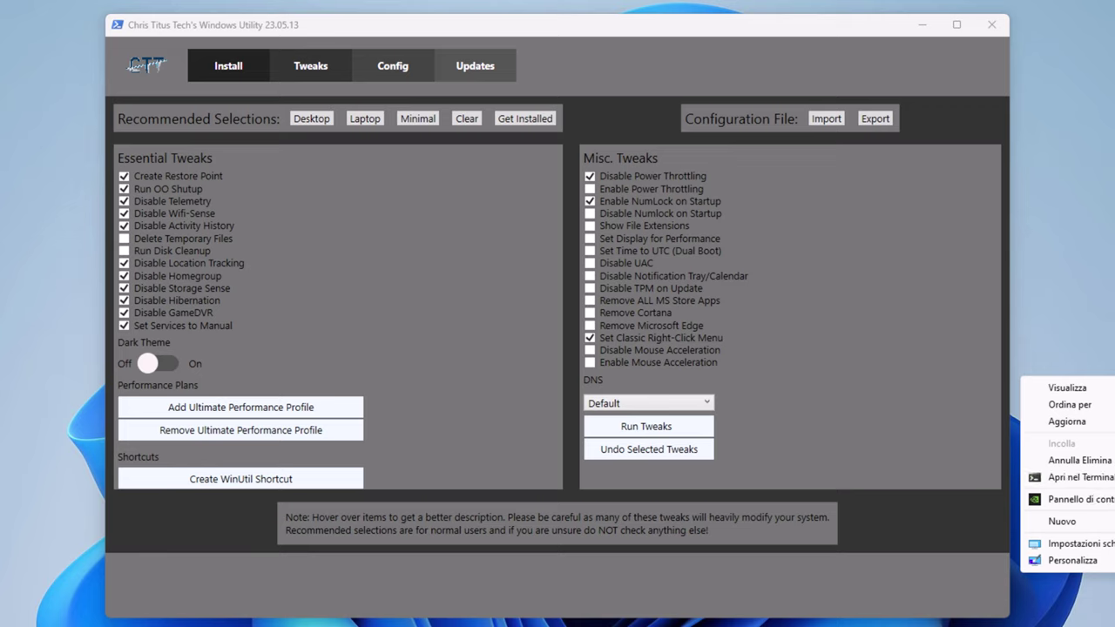
pyautogui.press('Escape')
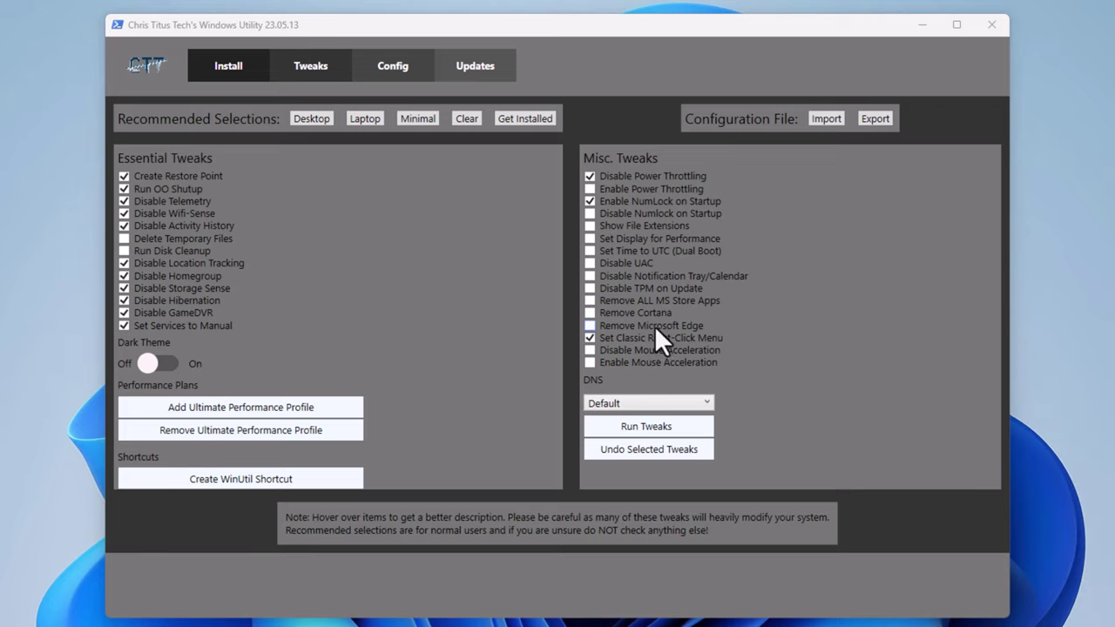
# - Add the Disable Notification Tray/Calendar and Show File Extensions tweaks to the selection
pyautogui.click(622, 275)
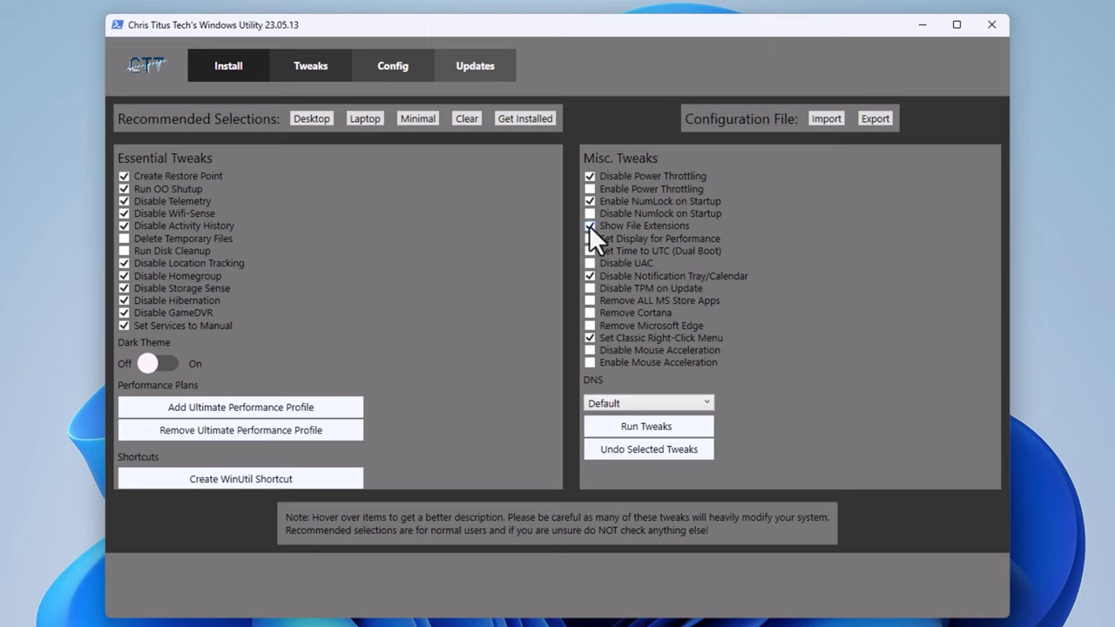
pyautogui.moveTo(750, 218)
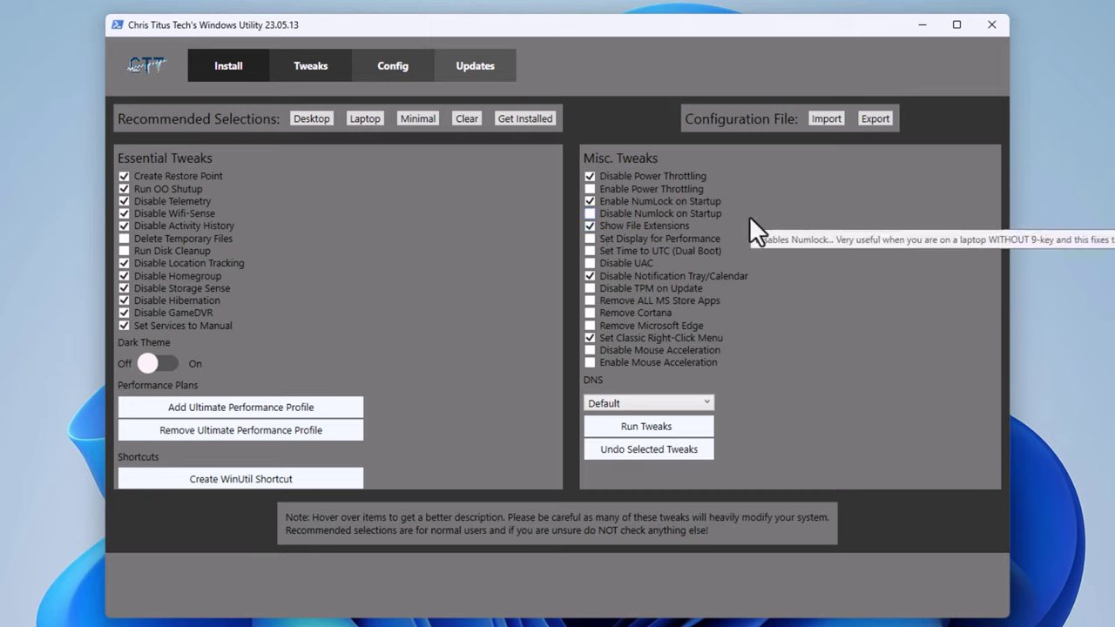
# - Look through the available DNS providers, keeping the Default setting
pyautogui.moveTo(686, 203)
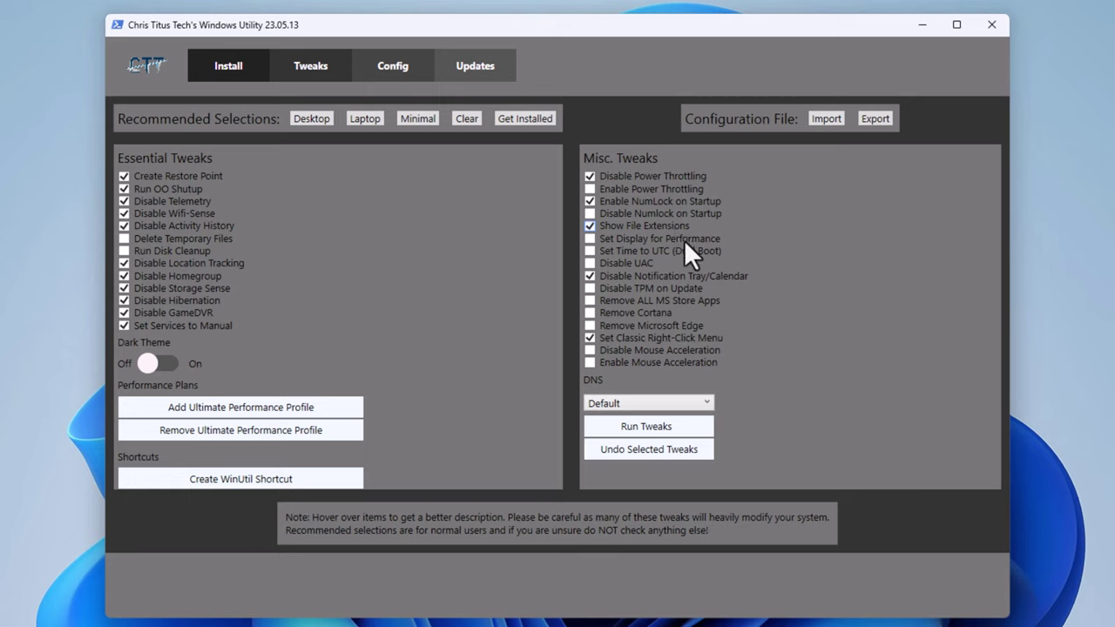
pyautogui.click(704, 399)
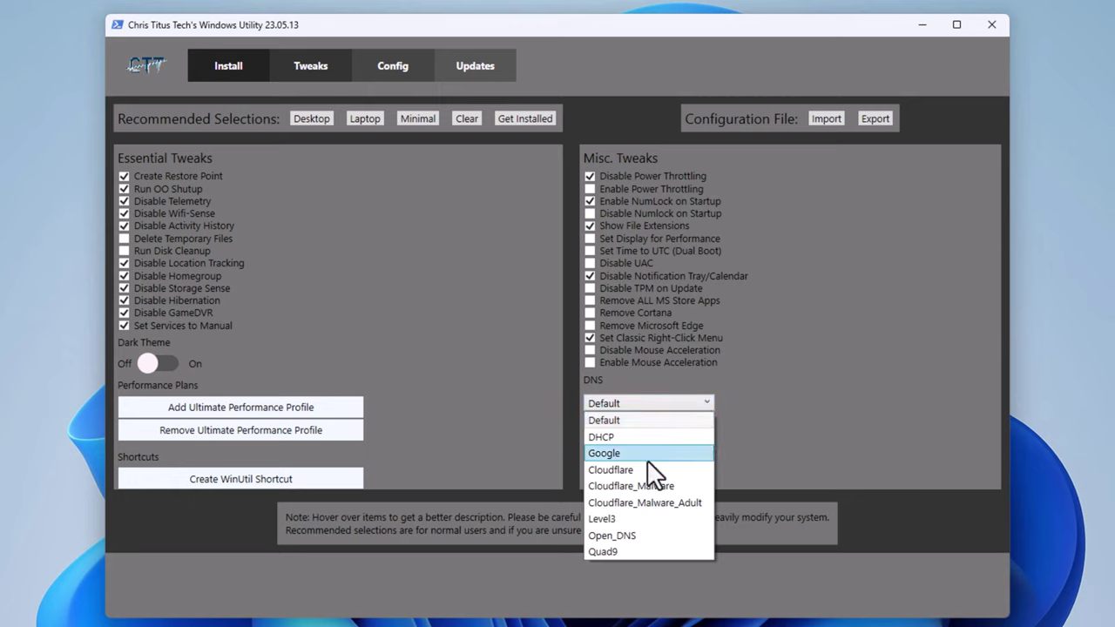
pyautogui.click(808, 425)
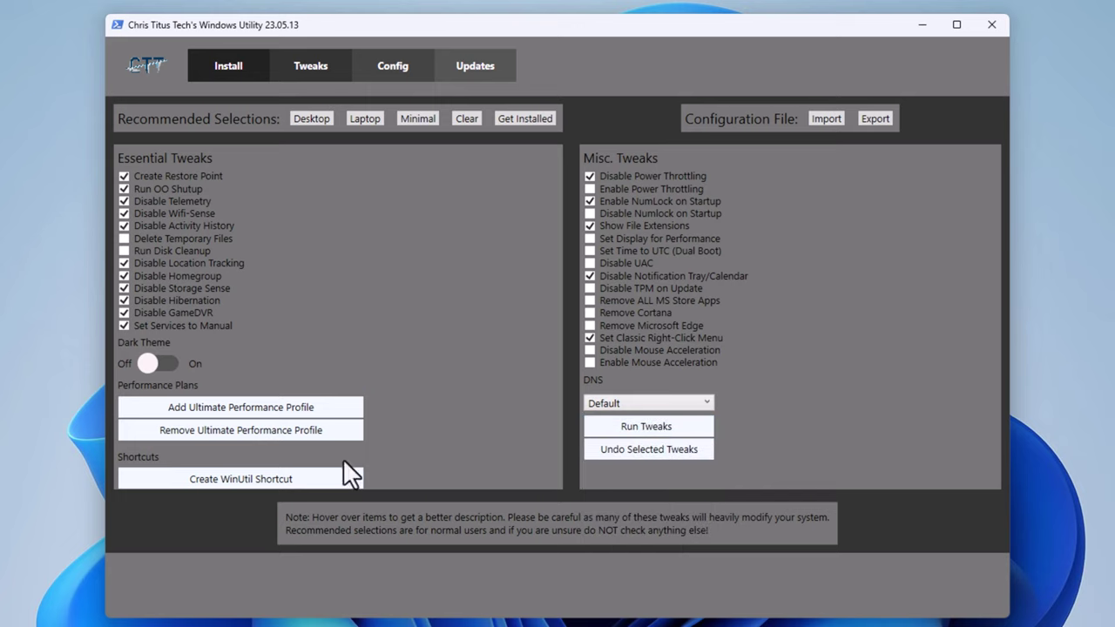
# - Try to run the selected tweaks, and return to the program installation list
pyautogui.click(684, 427)
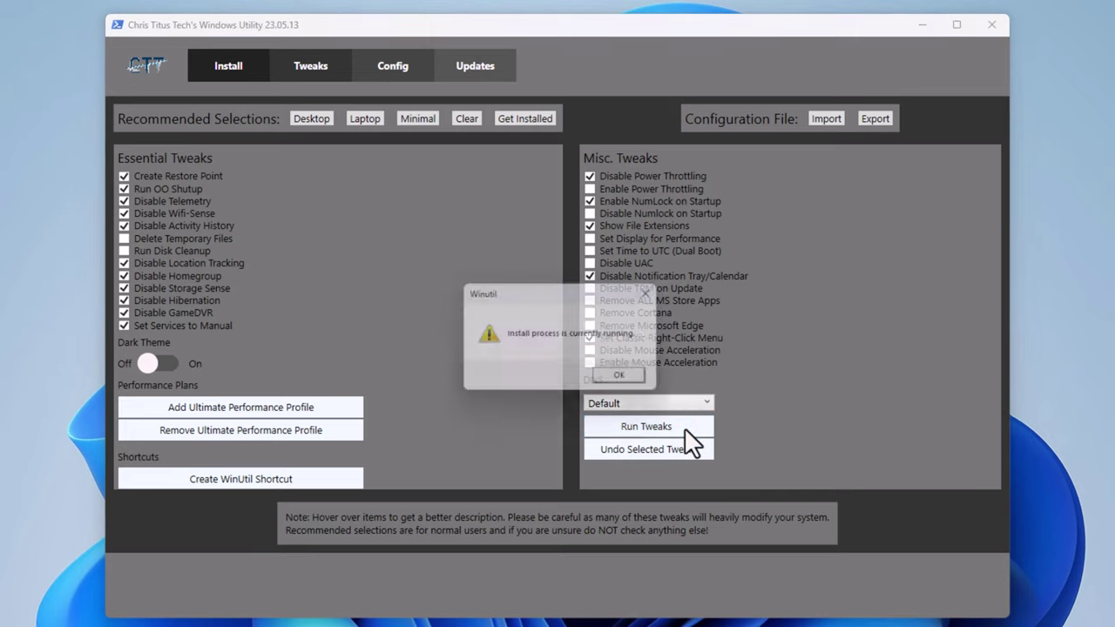
pyautogui.click(635, 380)
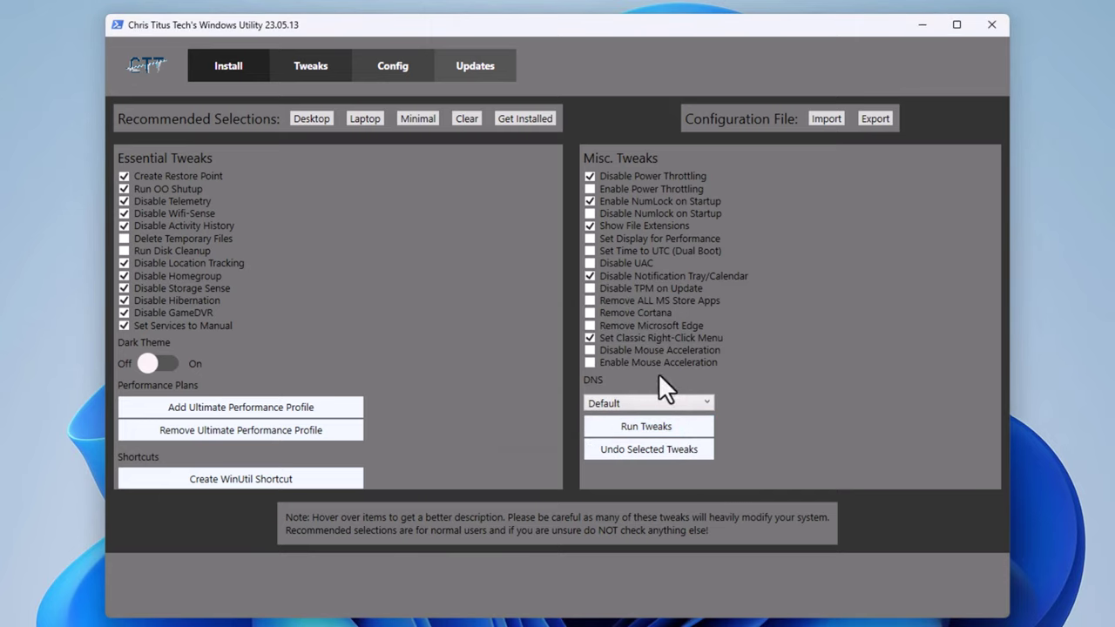
pyautogui.click(262, 77)
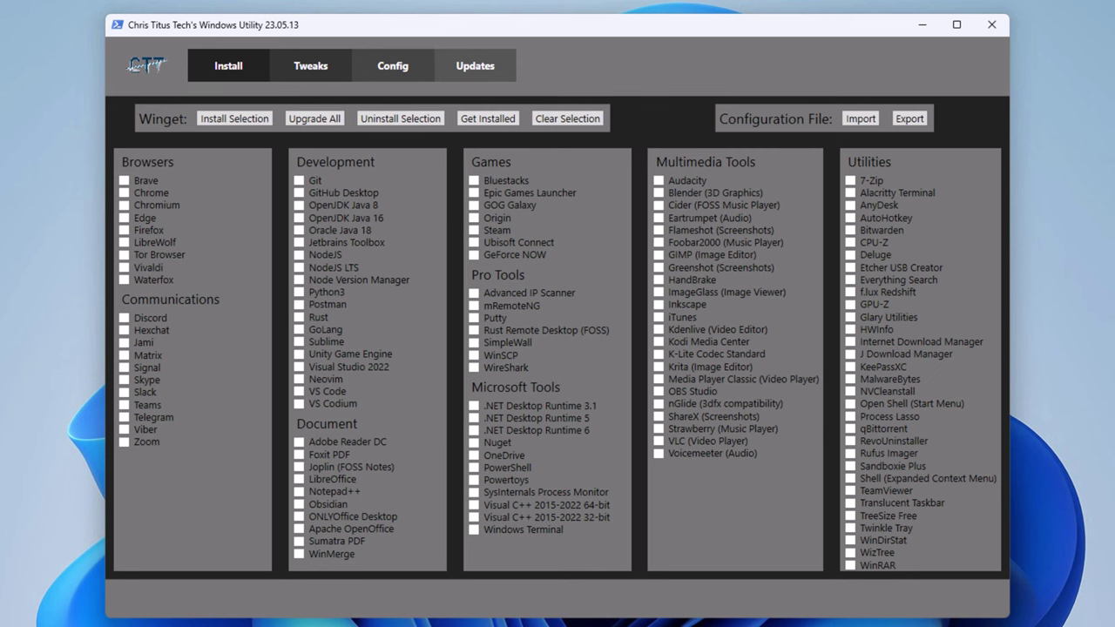
pyautogui.click(688, 607)
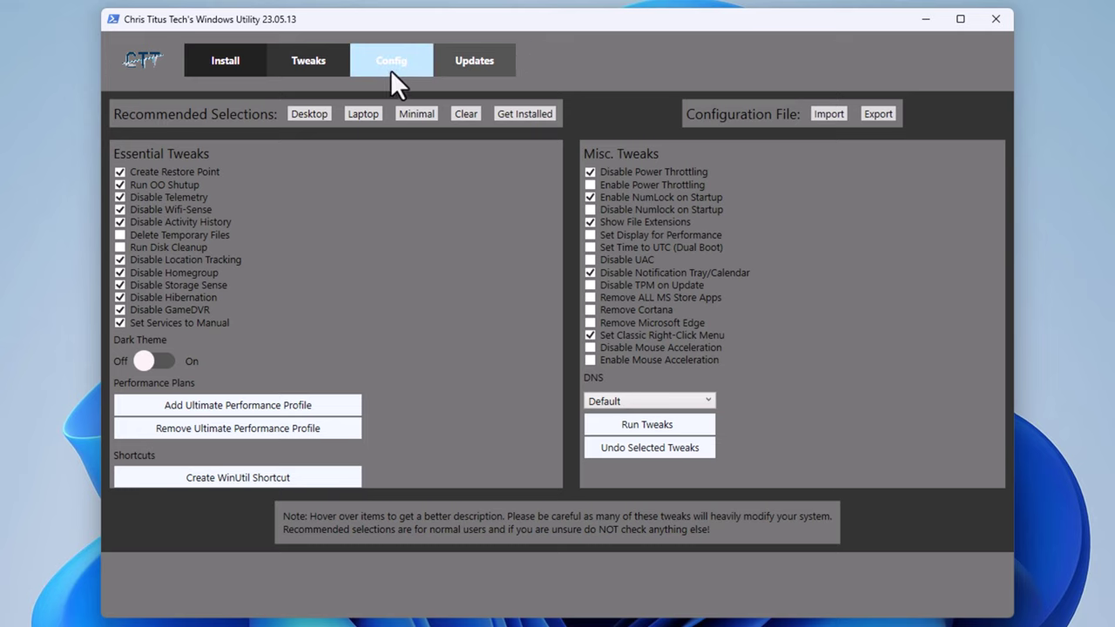
# - Select the All .Net Framework and HyperV Virtualization features, and view the legacy Control Panel
pyautogui.click(401, 68)
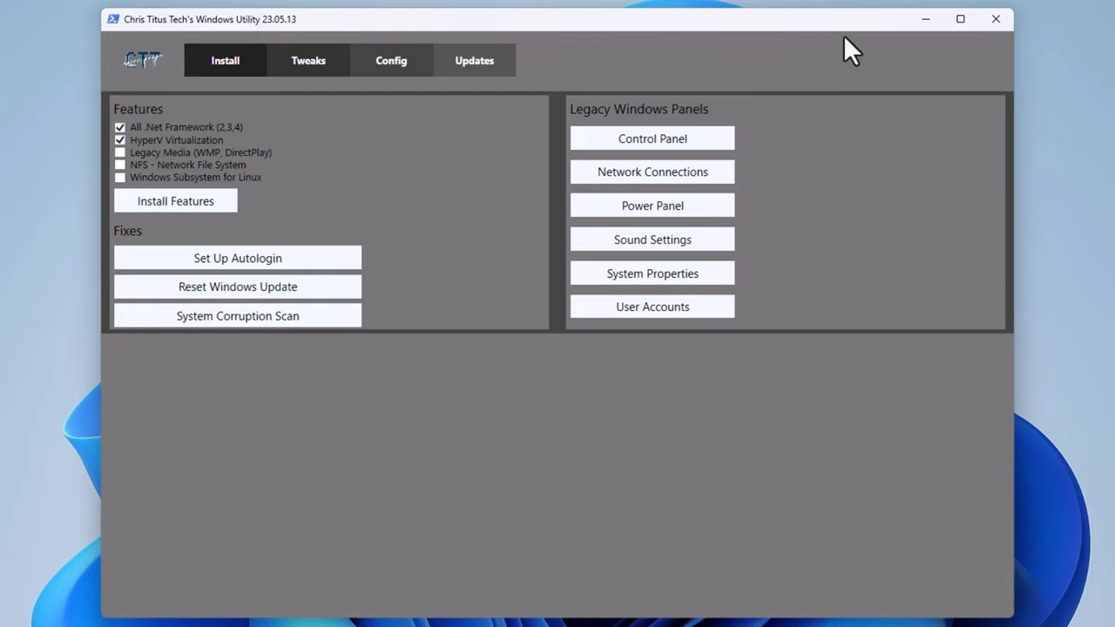
pyautogui.click(690, 141)
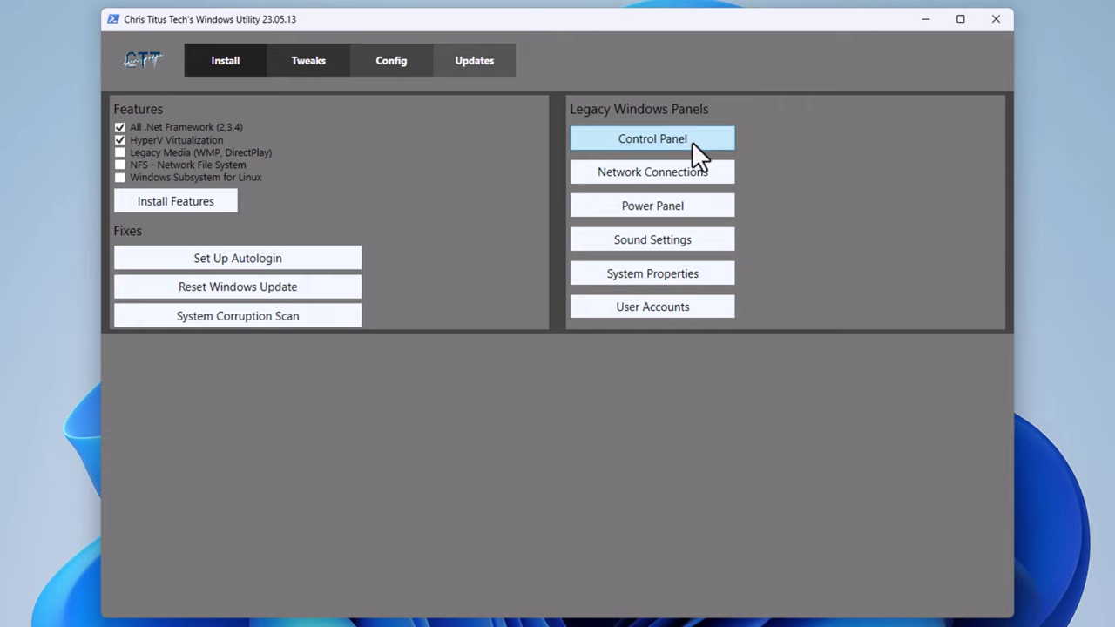
pyautogui.click(978, 87)
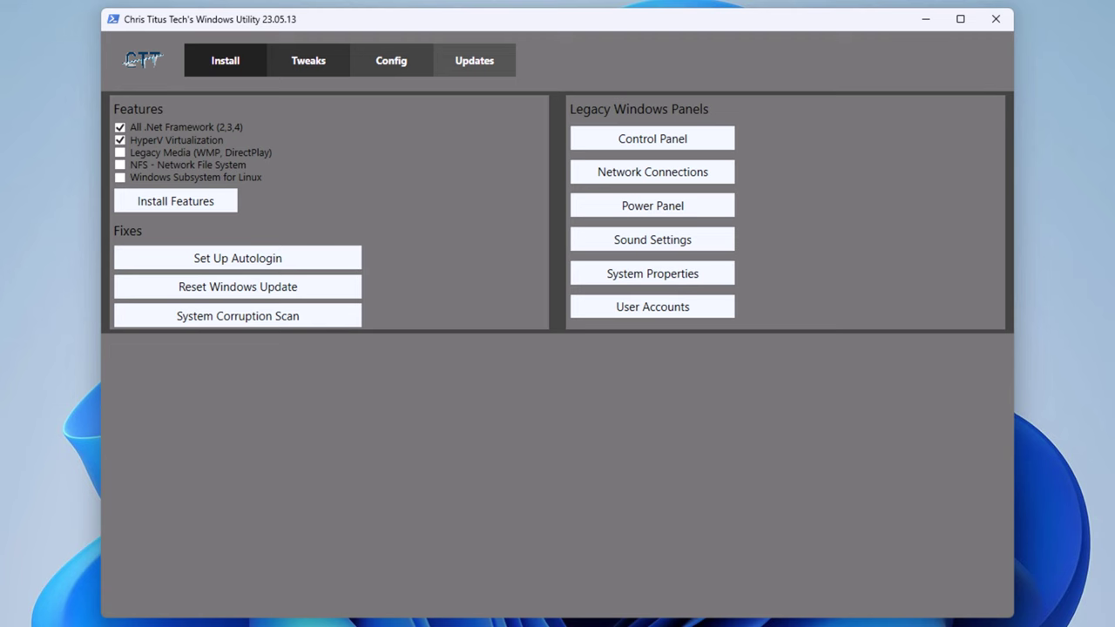
# - Apply the Security (Recommended) Settings for Windows updates
pyautogui.click(491, 68)
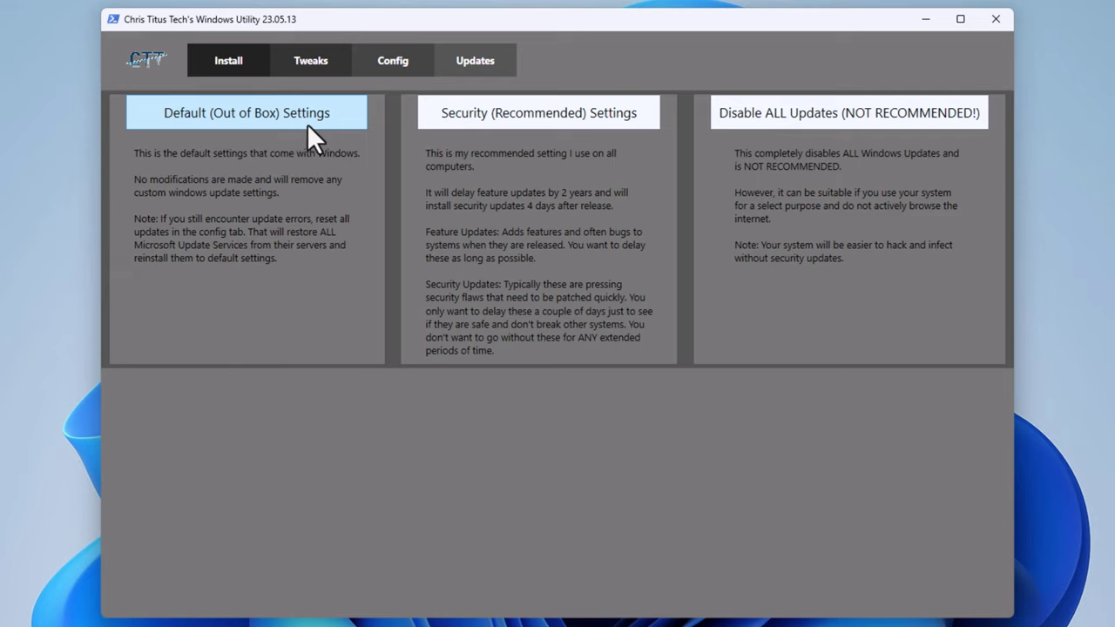
pyautogui.click(600, 116)
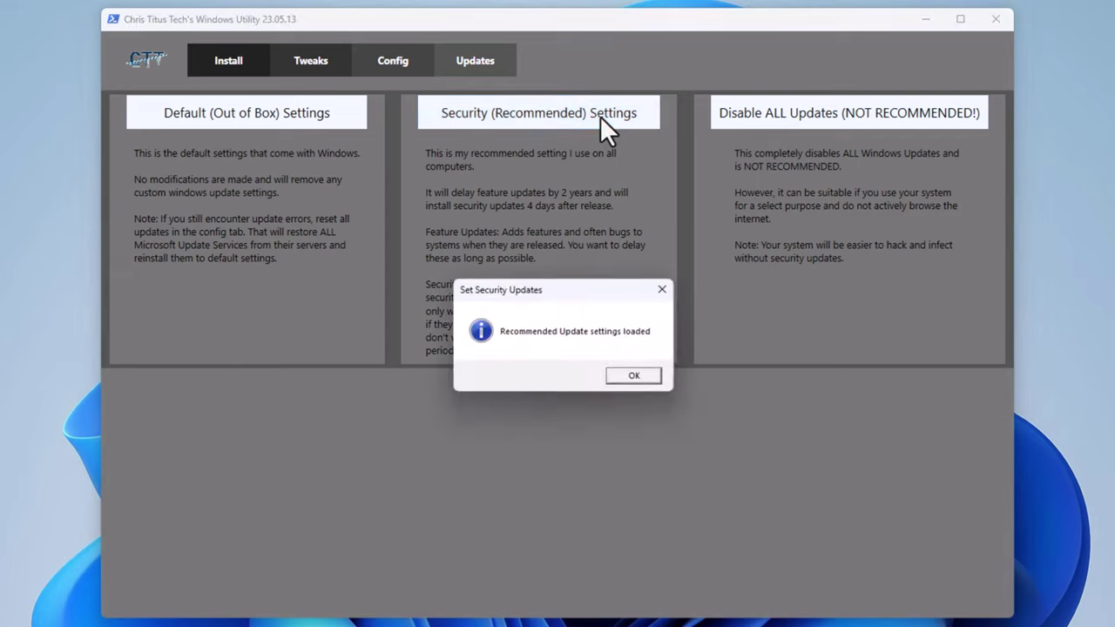
pyautogui.click(637, 378)
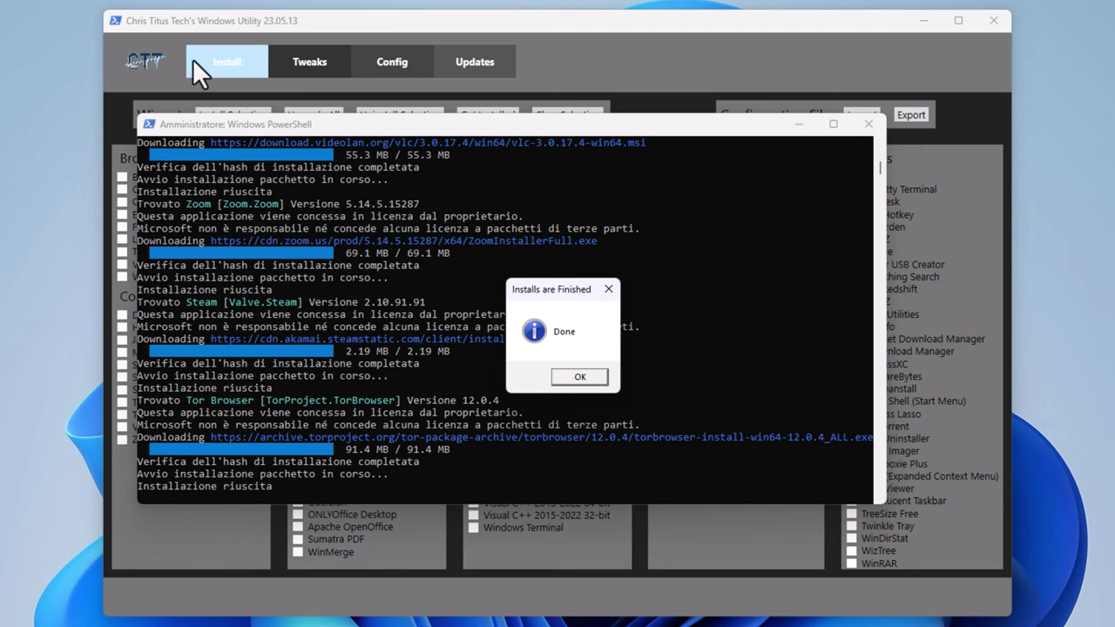
# - Acknowledge the completed program installation, clear the PowerShell window from view and run the selected tweaks
pyautogui.click(592, 379)
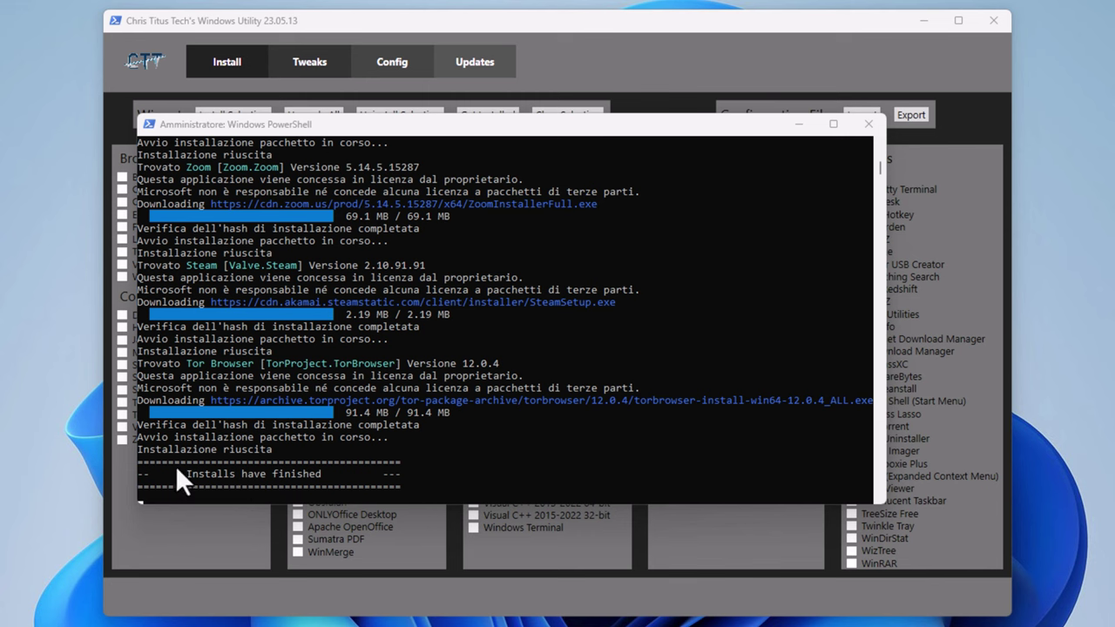
pyautogui.click(868, 124)
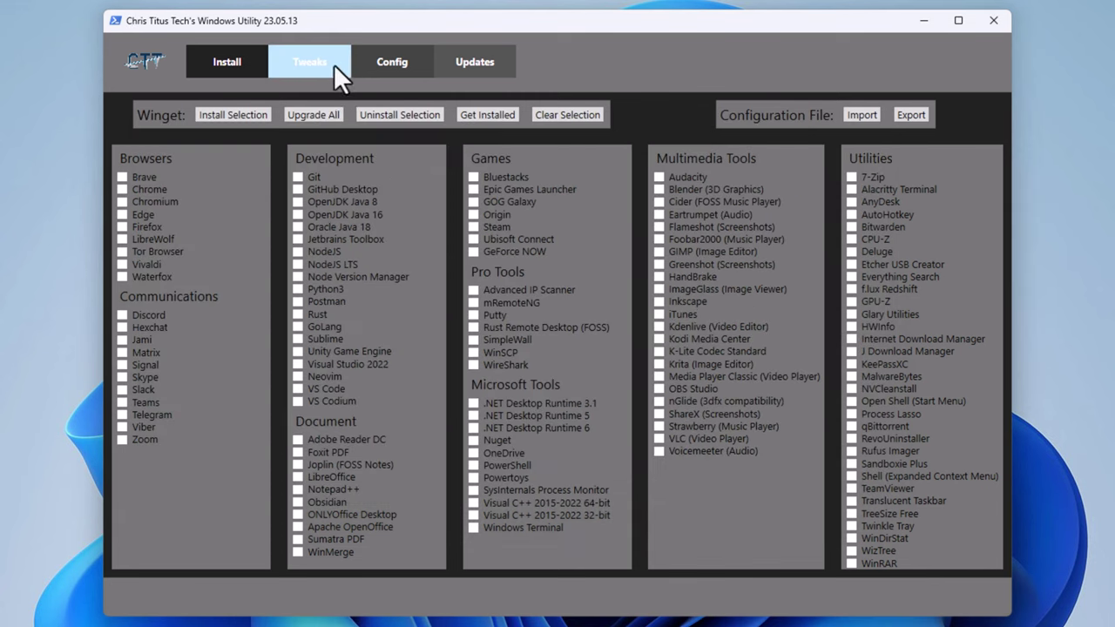
pyautogui.click(306, 66)
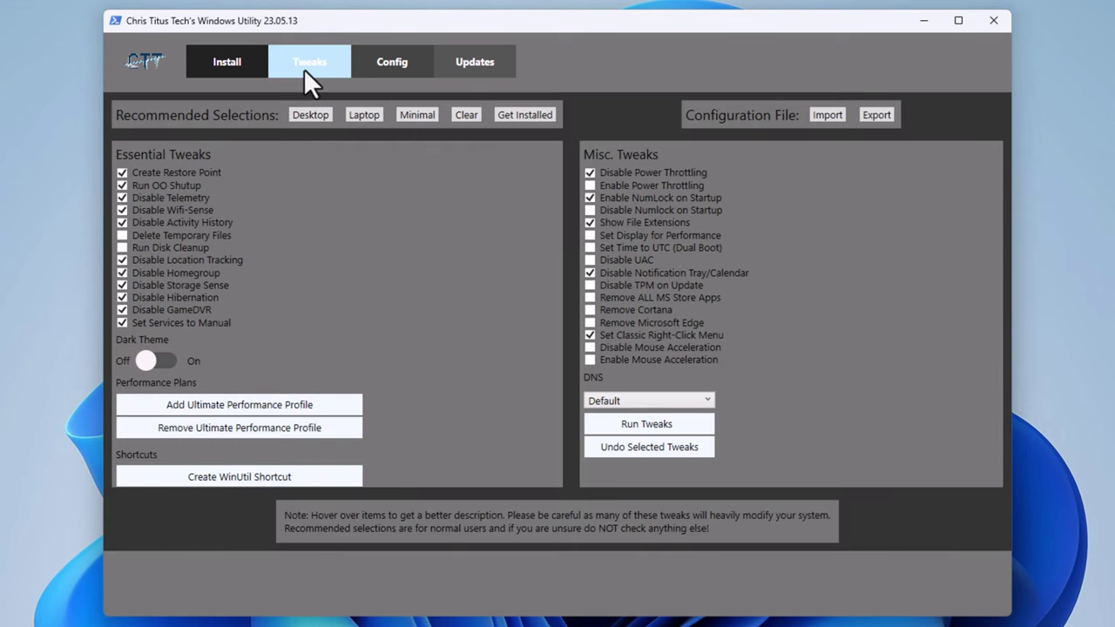
pyautogui.click(681, 427)
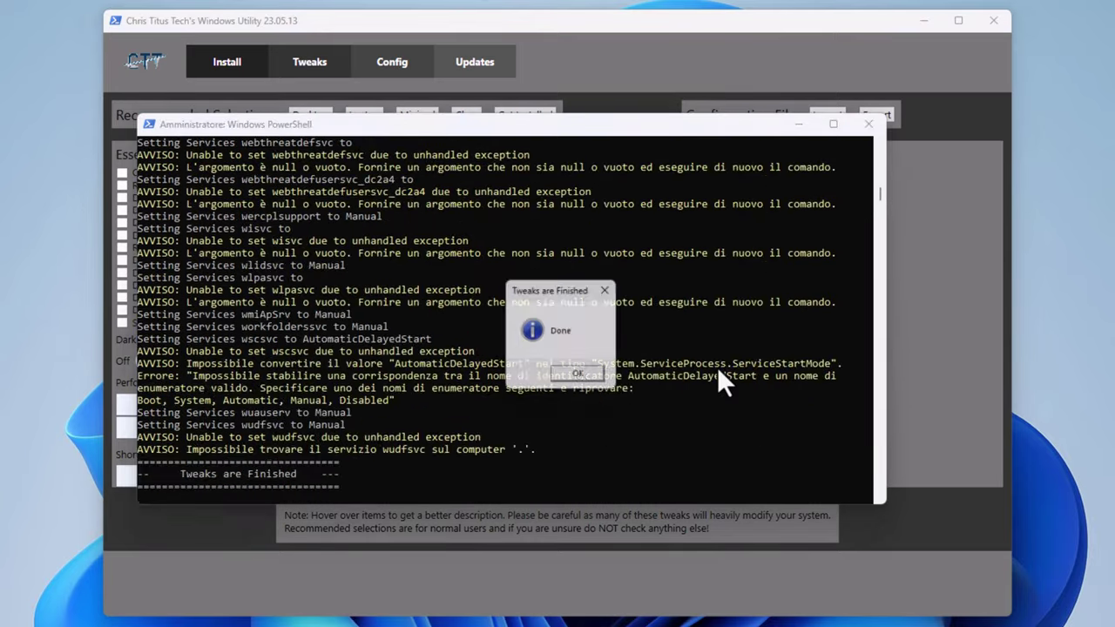
pyautogui.click(585, 379)
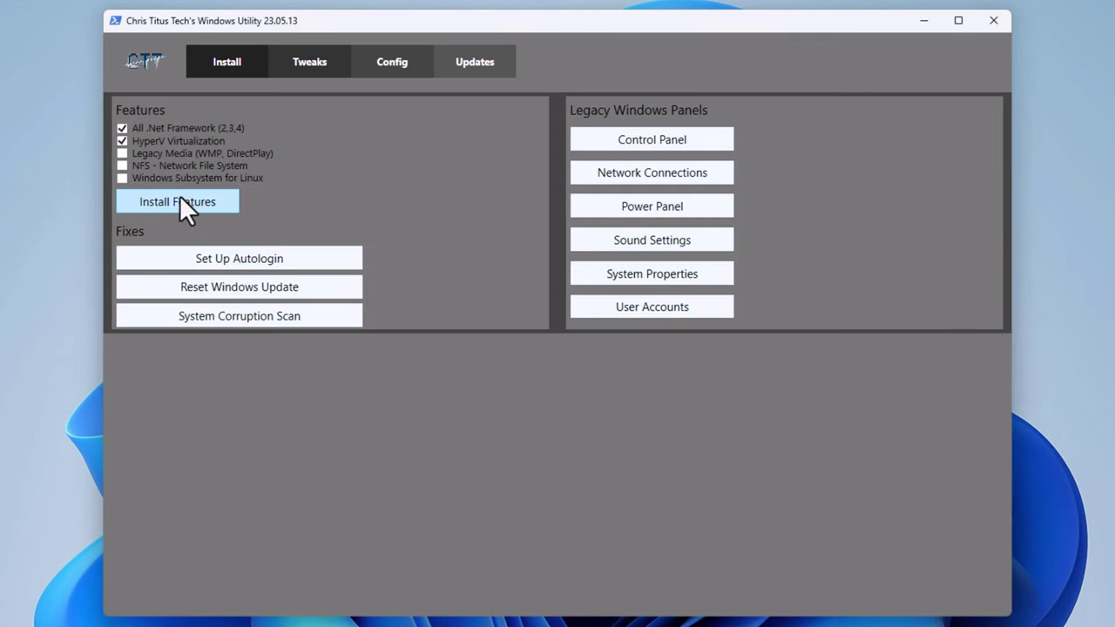
# - Install the selected All .Net Framework and HyperV Virtualization features
pyautogui.click(179, 202)
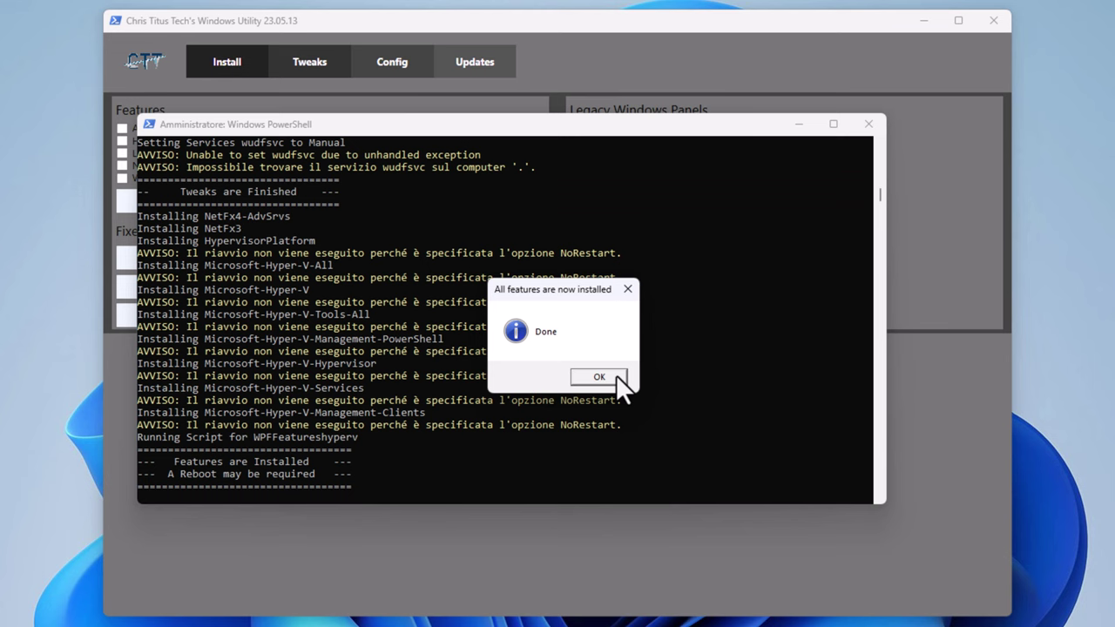
pyautogui.click(599, 376)
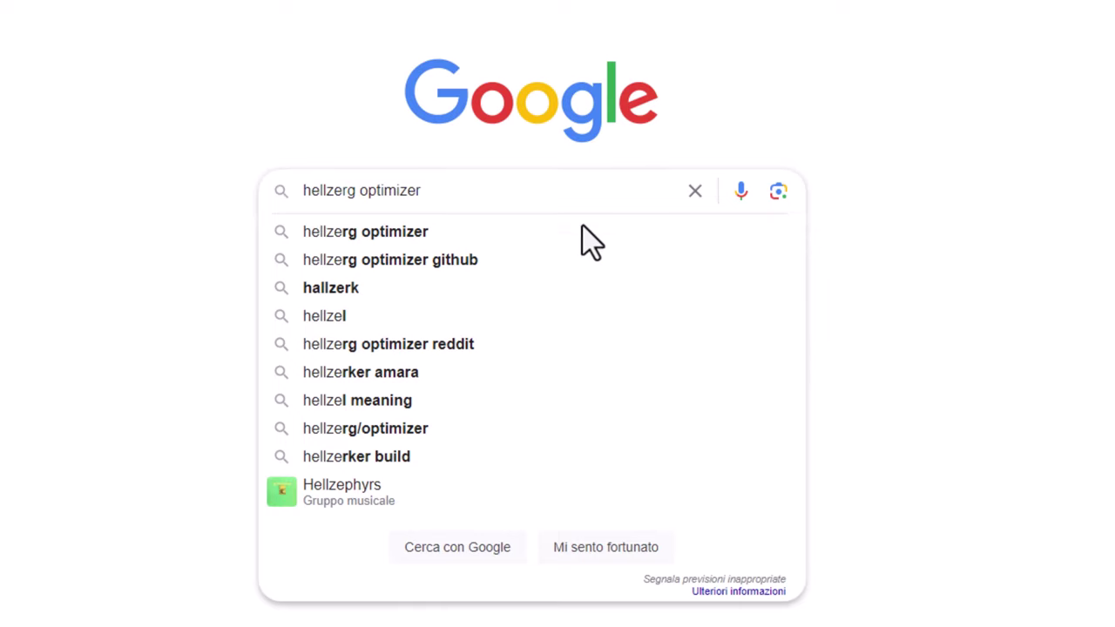
# - In the web browser, search Google for hellzerg optimizer and open its GitHub Releases page
pyautogui.click(511, 236)
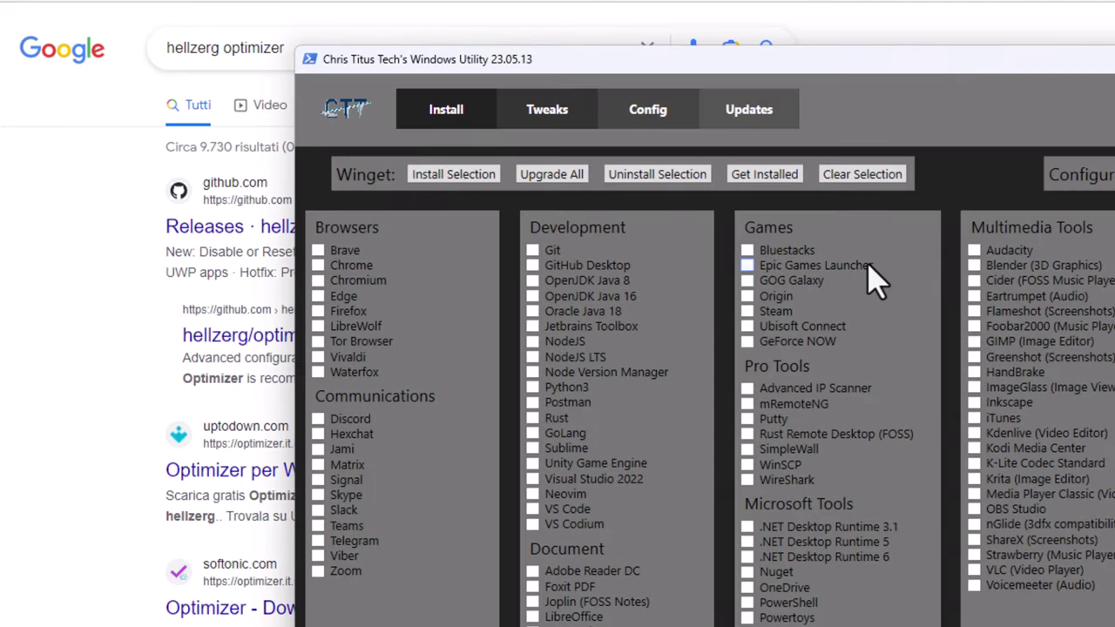
pyautogui.click(112, 289)
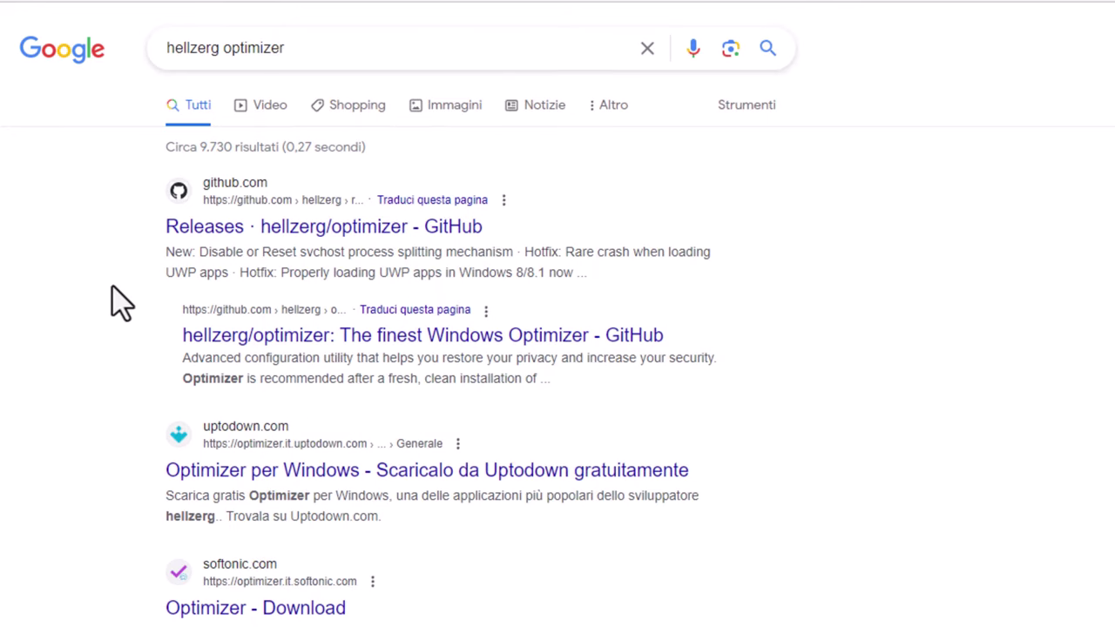
pyautogui.click(331, 239)
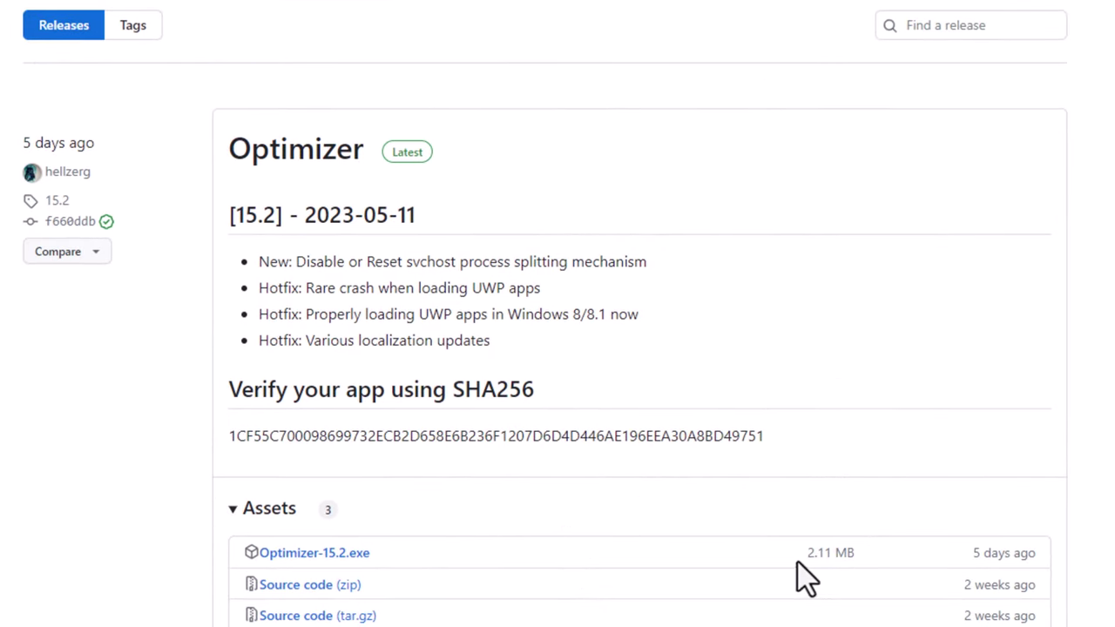
# - Download Optimizer-15.2.exe from the latest release's assets and launch it
pyautogui.scroll(-2, 815, 554)
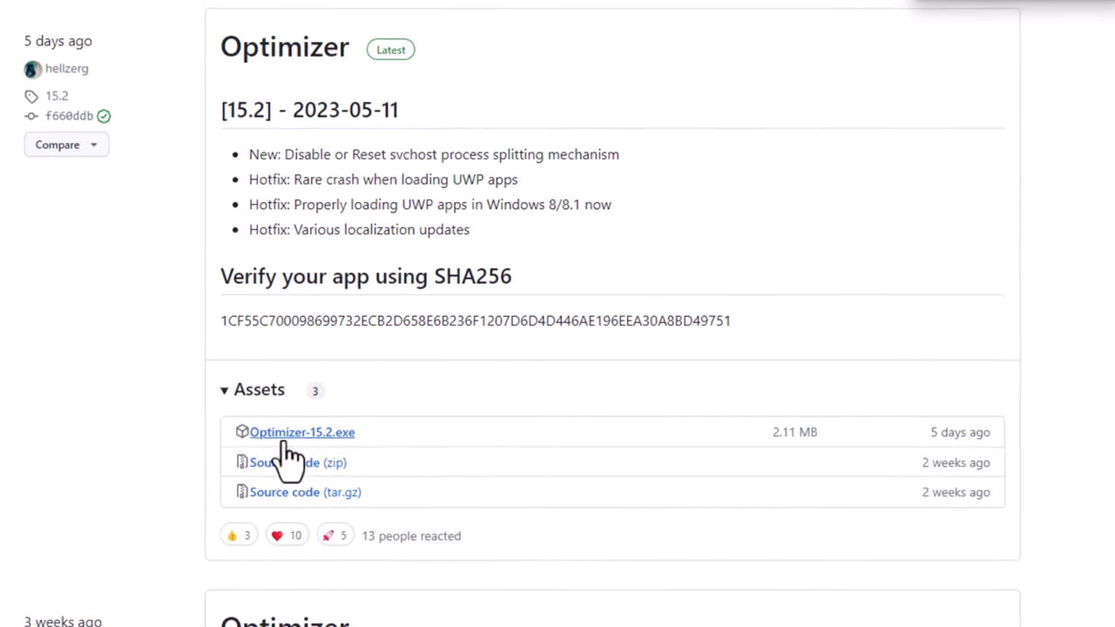
pyautogui.click(287, 433)
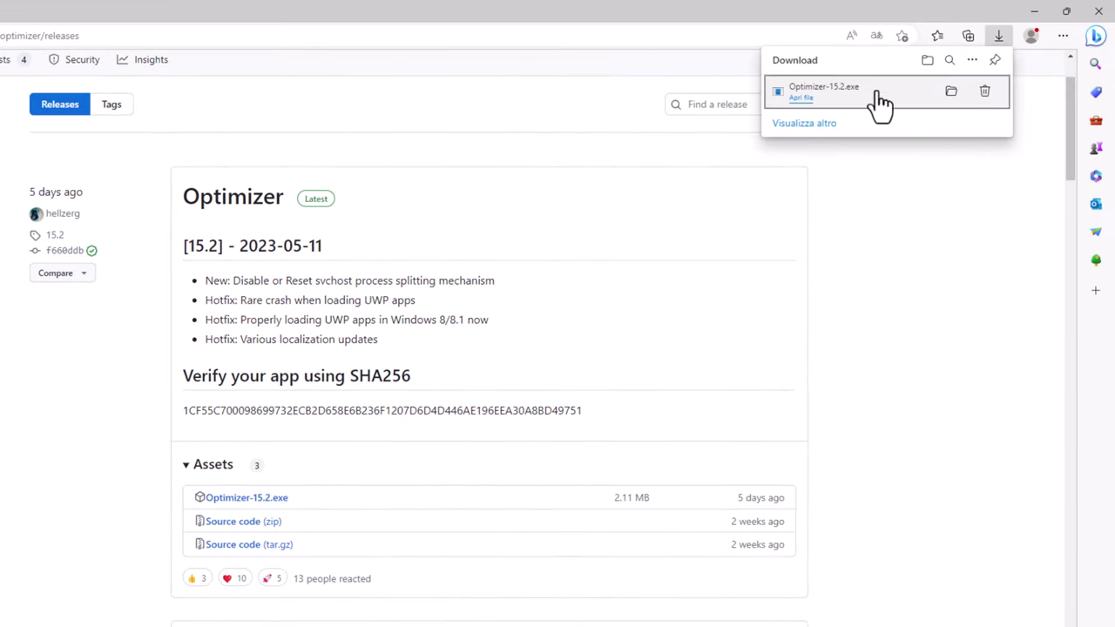
pyautogui.click(880, 100)
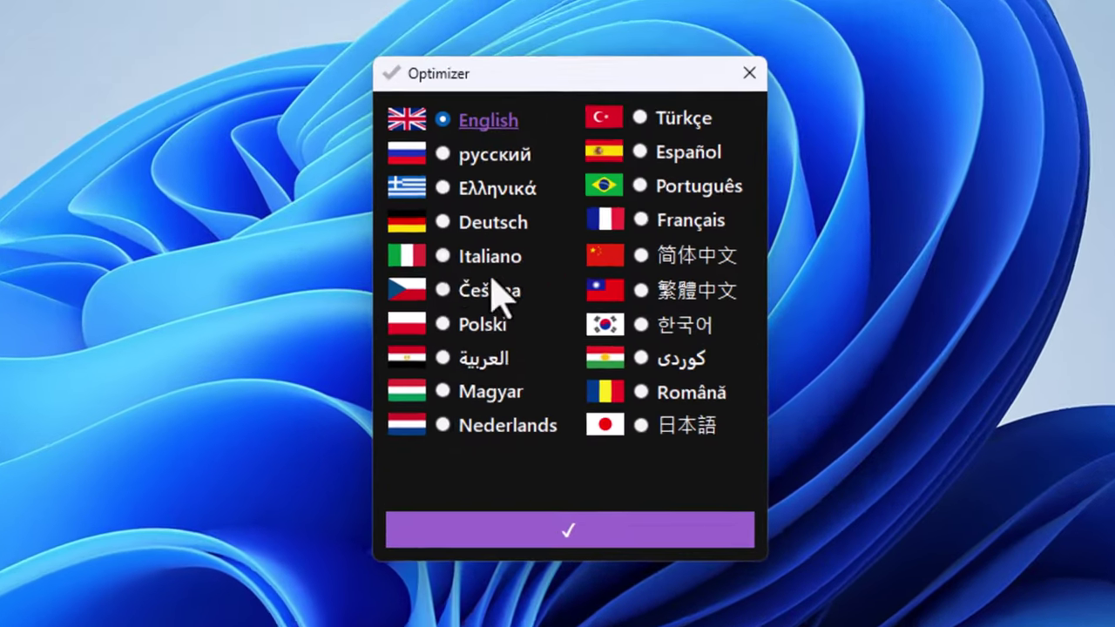
# - Set the Optimizer interface language to Italiano and confirm it
pyautogui.click(451, 248)
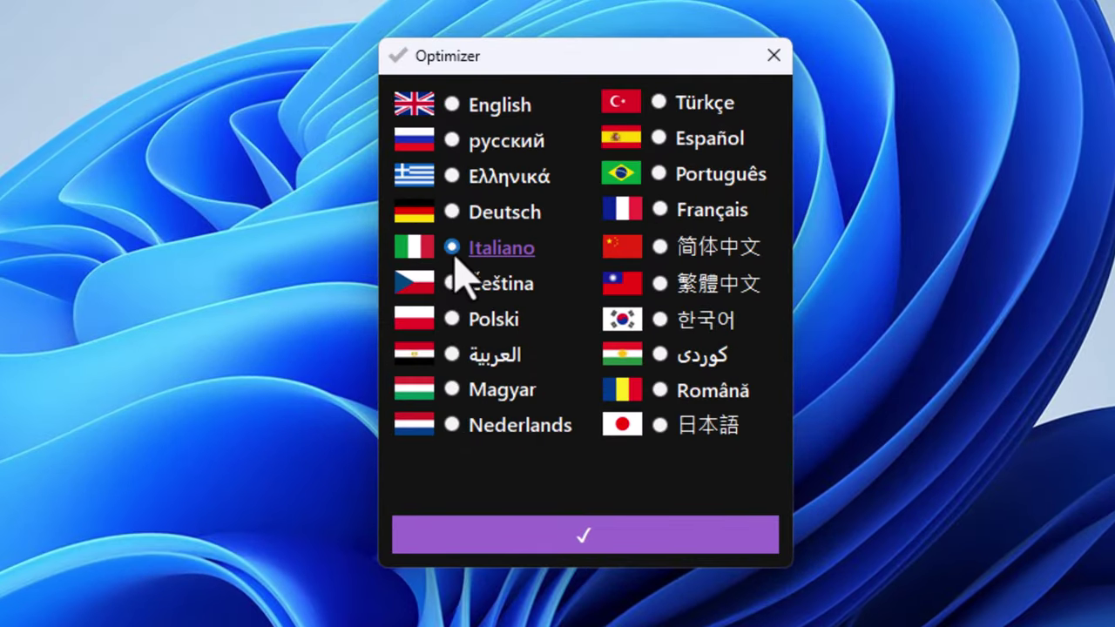
pyautogui.click(592, 547)
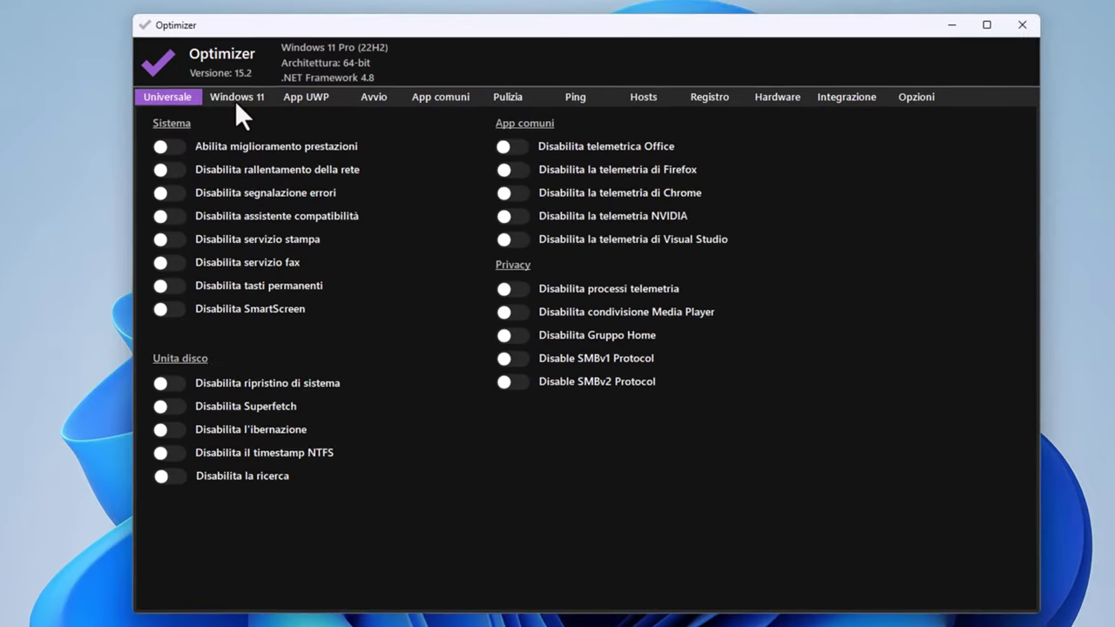
# - Look over the App UWP page and return to the Universale settings
pyautogui.click(78, 58)
pyautogui.click(296, 96)
pyautogui.click(170, 92)
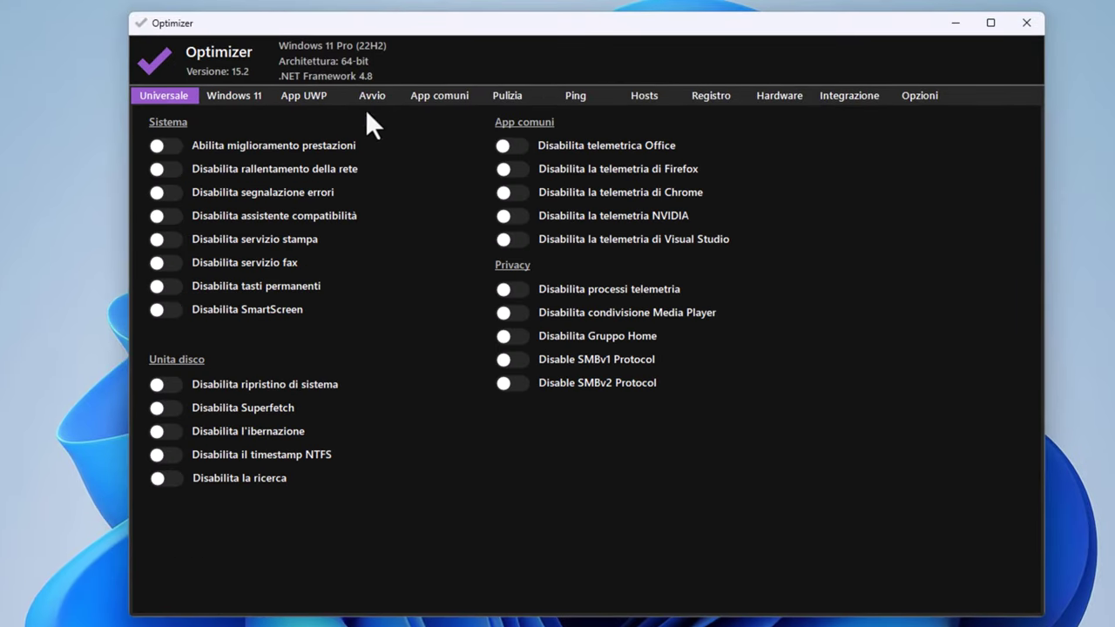
# - Read the description of Abilita miglioramento prestazioni and try out its switch
pyautogui.click(290, 149)
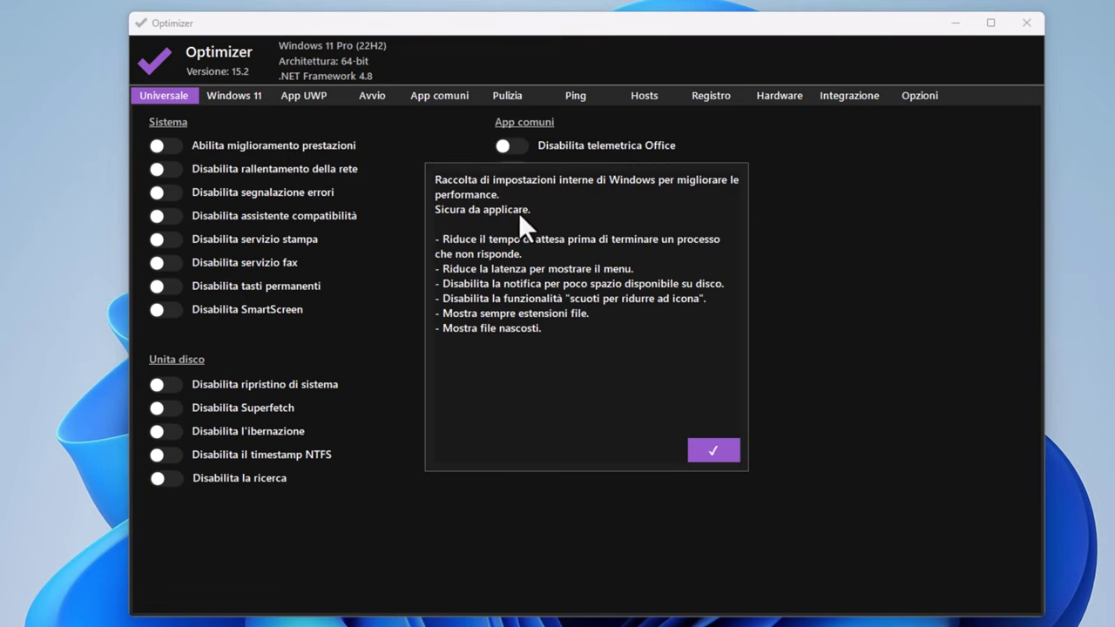
pyautogui.click(713, 450)
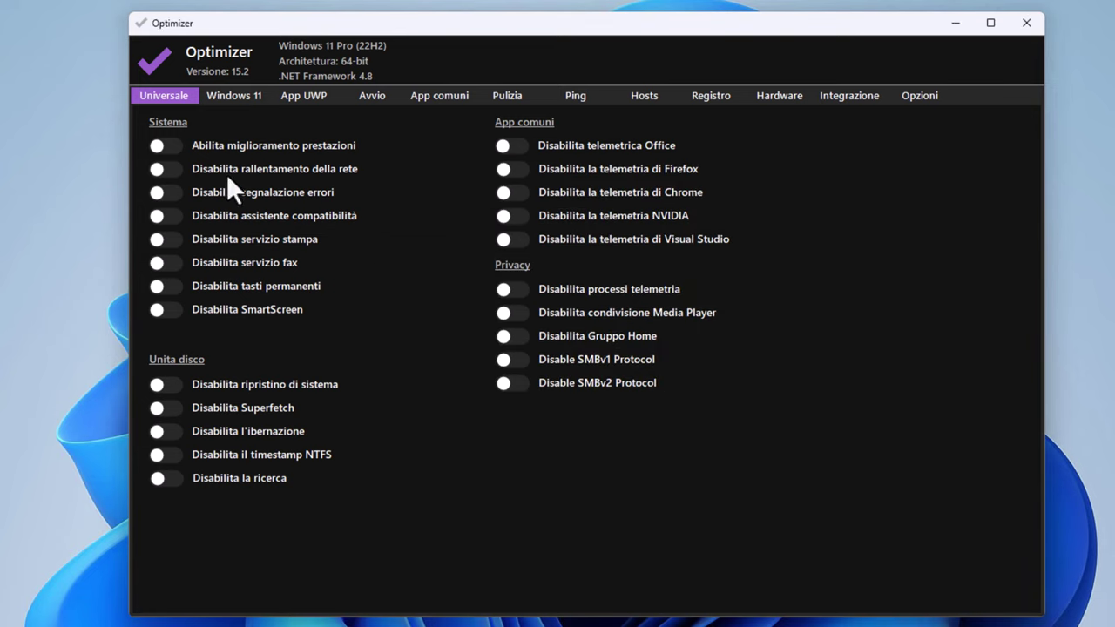
pyautogui.click(169, 146)
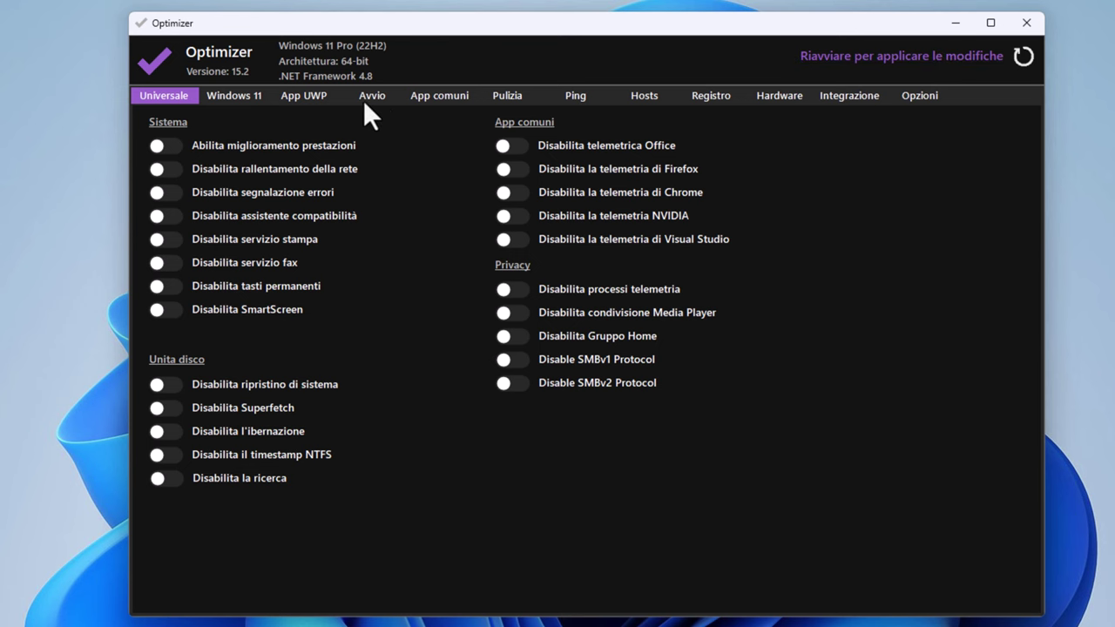
# - Browse the common apps offered for download and enable Installa dopo il download
pyautogui.click(453, 97)
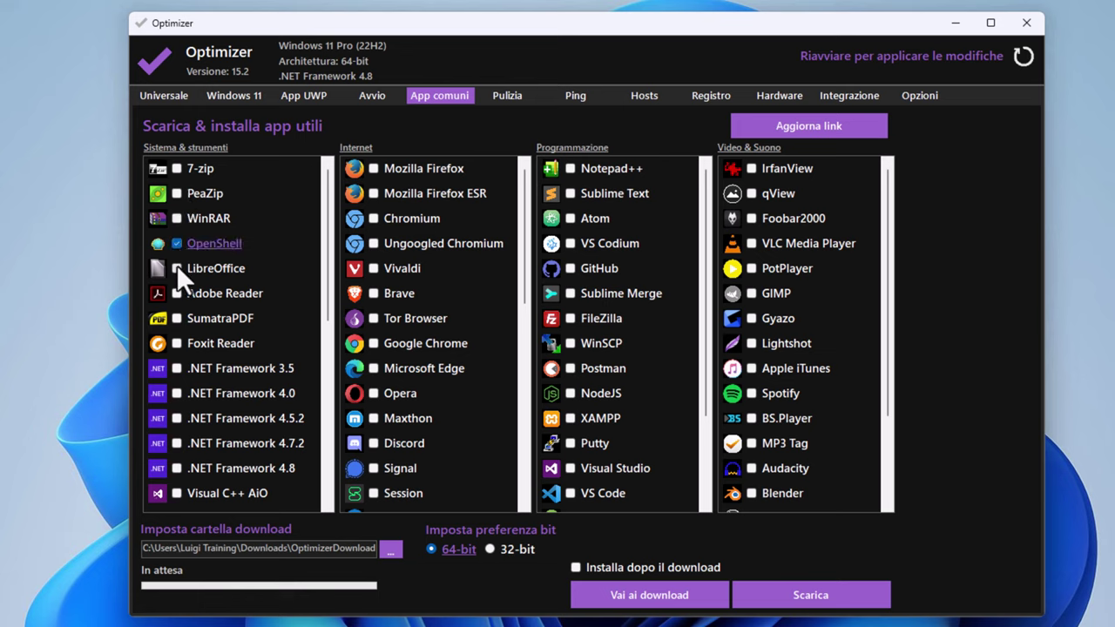
pyautogui.scroll(-6, 230, 348)
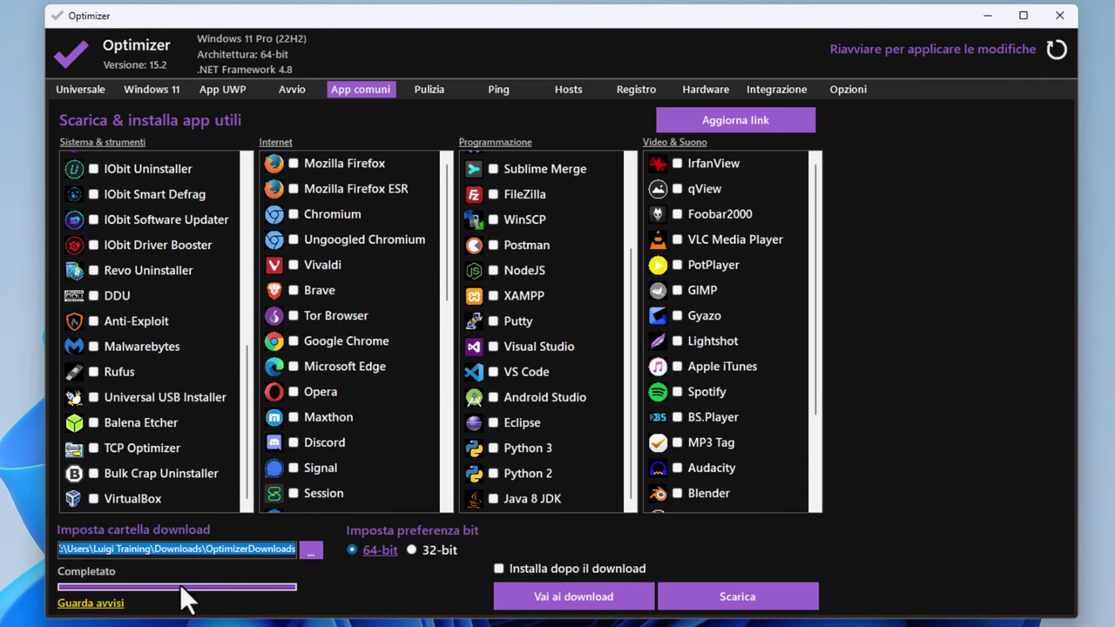
pyautogui.click(498, 569)
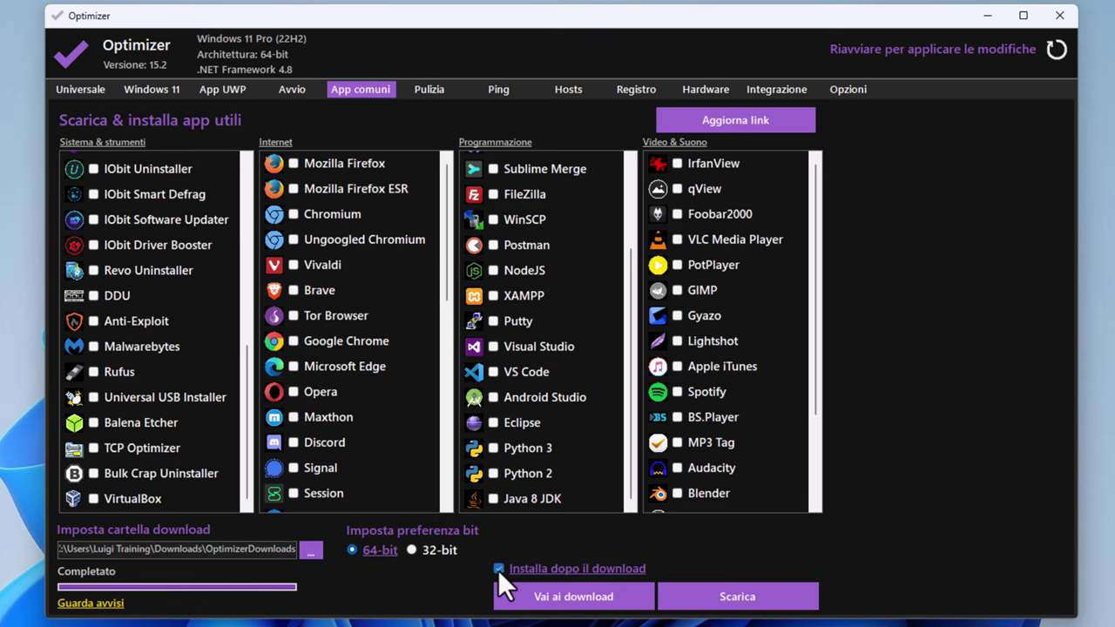
pyautogui.click(748, 598)
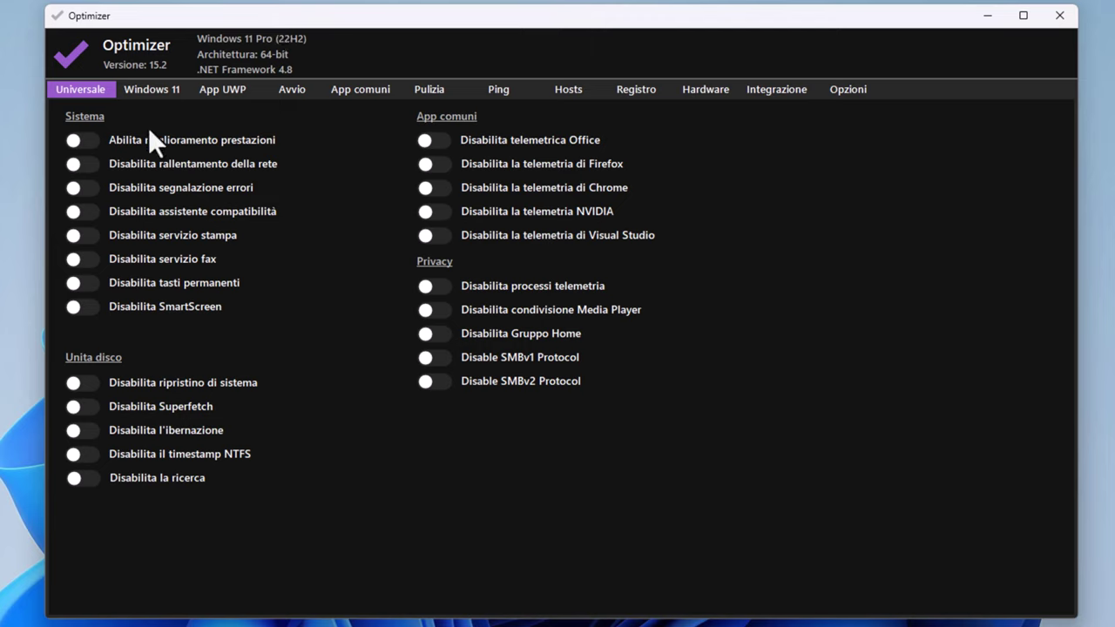
# - Enable the Universale Sistema options except assistente compatibilità and SmartScreen, plus Disabilita l'ibernazione and Disabilita il timestamp NTFS
pyautogui.click(87, 142)
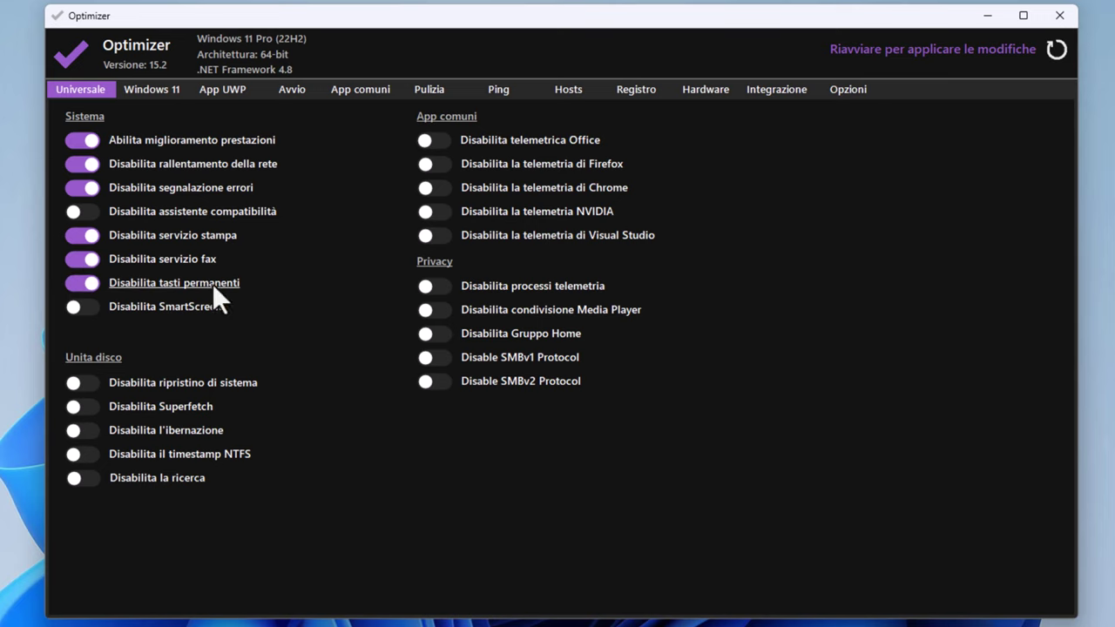
pyautogui.click(86, 430)
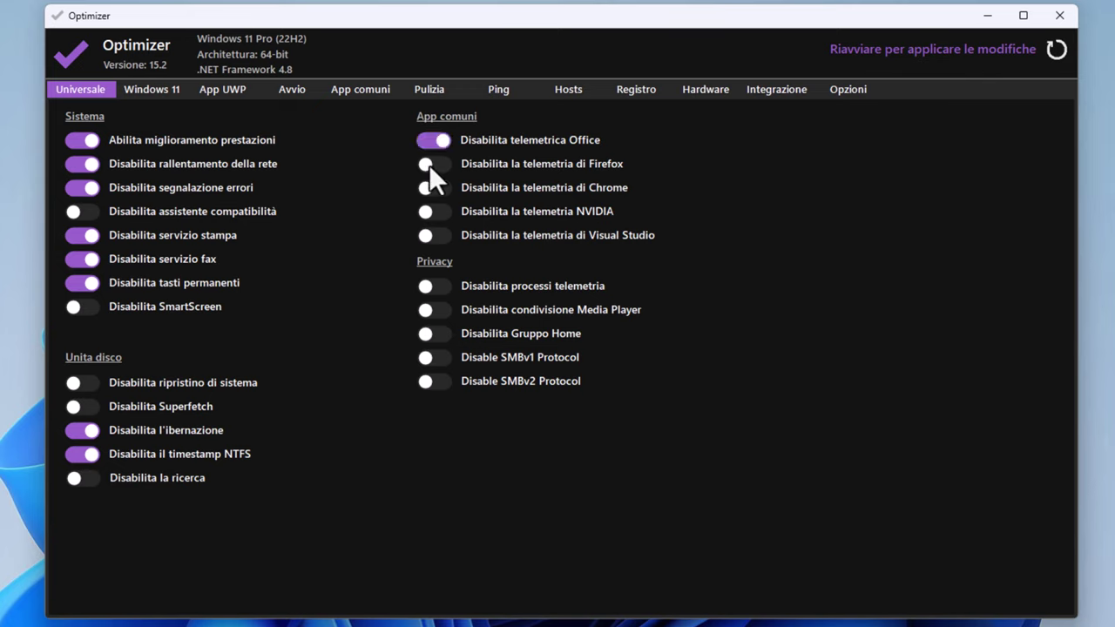
# - Enable all App comuni telemetry blocks and all Privacy options in the Universale settings, including Disable SMBv1 Protocol and Disable SMBv2 Protocol
pyautogui.click(435, 212)
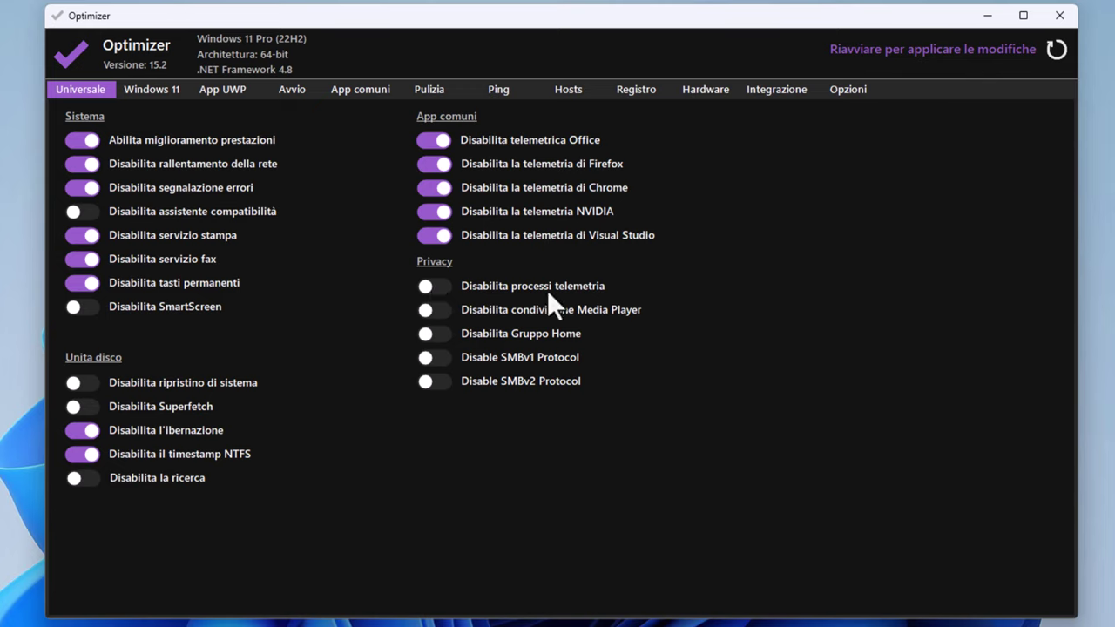
pyautogui.click(485, 284)
pyautogui.click(433, 311)
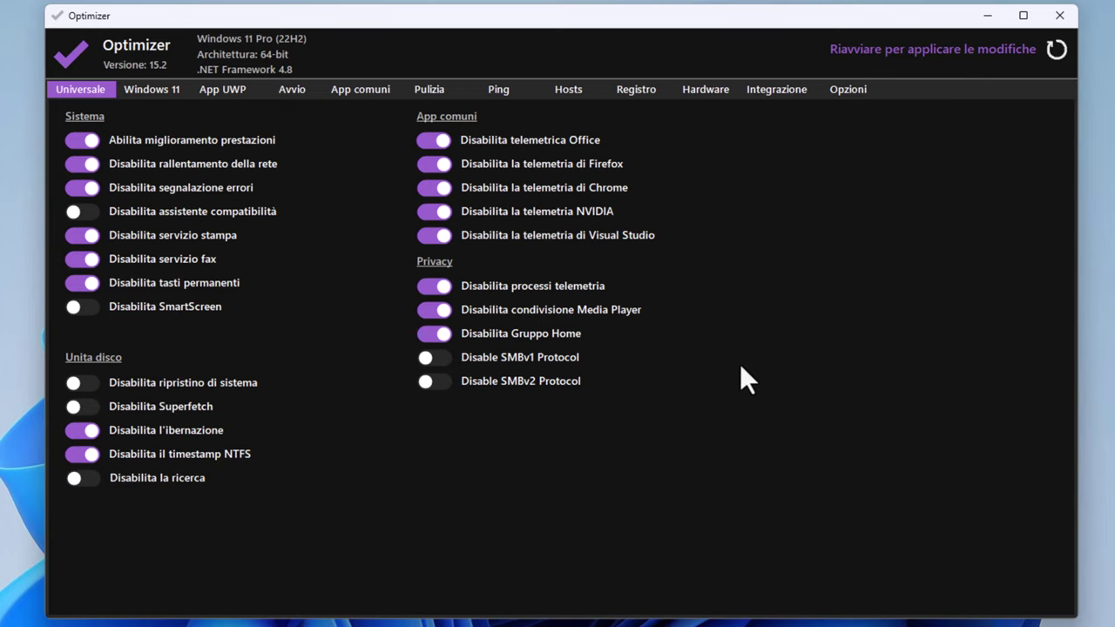
pyautogui.click(435, 383)
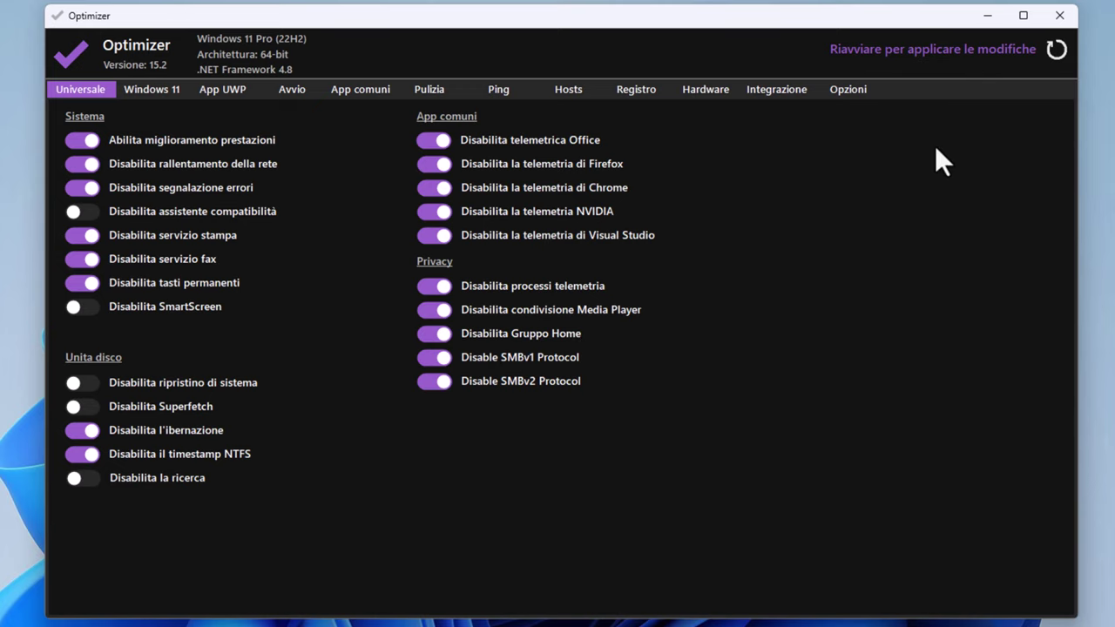
# - Enable the Windows 11 Sistema options for storico accesso rapido, persone, percorsi file lunghi, controllo TPM 2.0 and servizi sensori
pyautogui.click(145, 89)
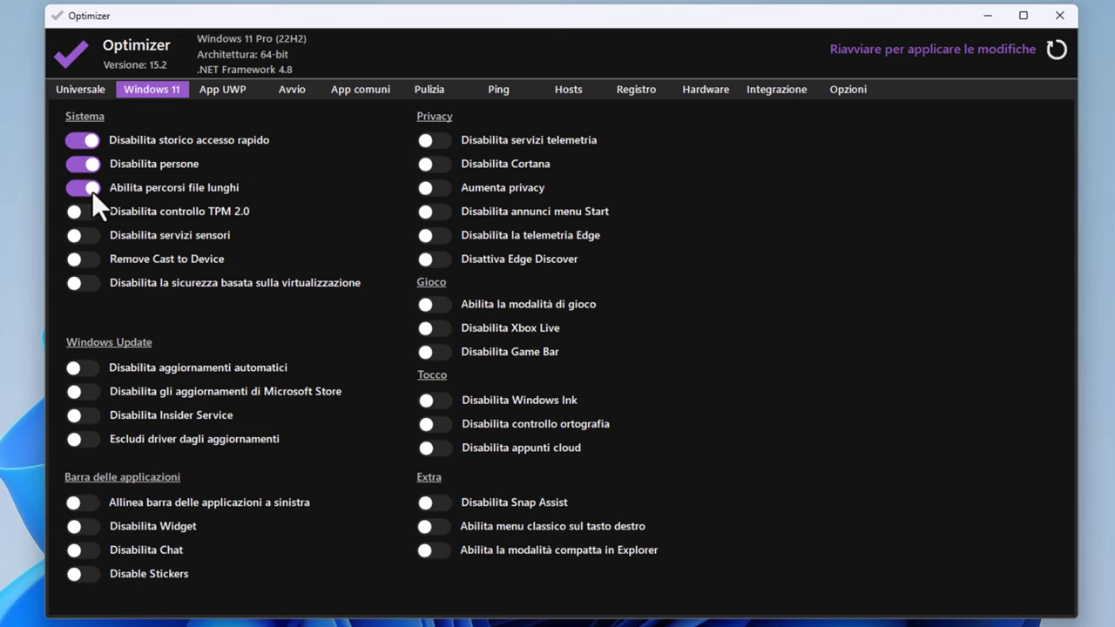
pyautogui.click(84, 214)
pyautogui.click(90, 238)
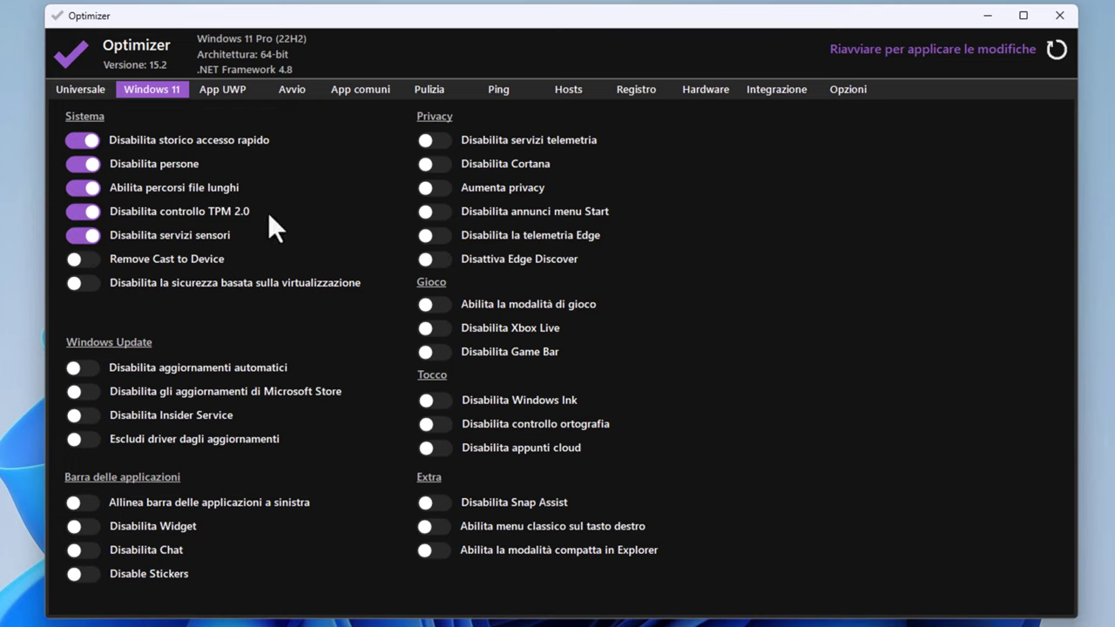
# - Read the Remove Cast to Device description and enable it, plus Disabilita Insider Service, all Privacy options, and the Xbox Live, Game Bar and Windows Ink blocks
pyautogui.rightClick(90, 259)
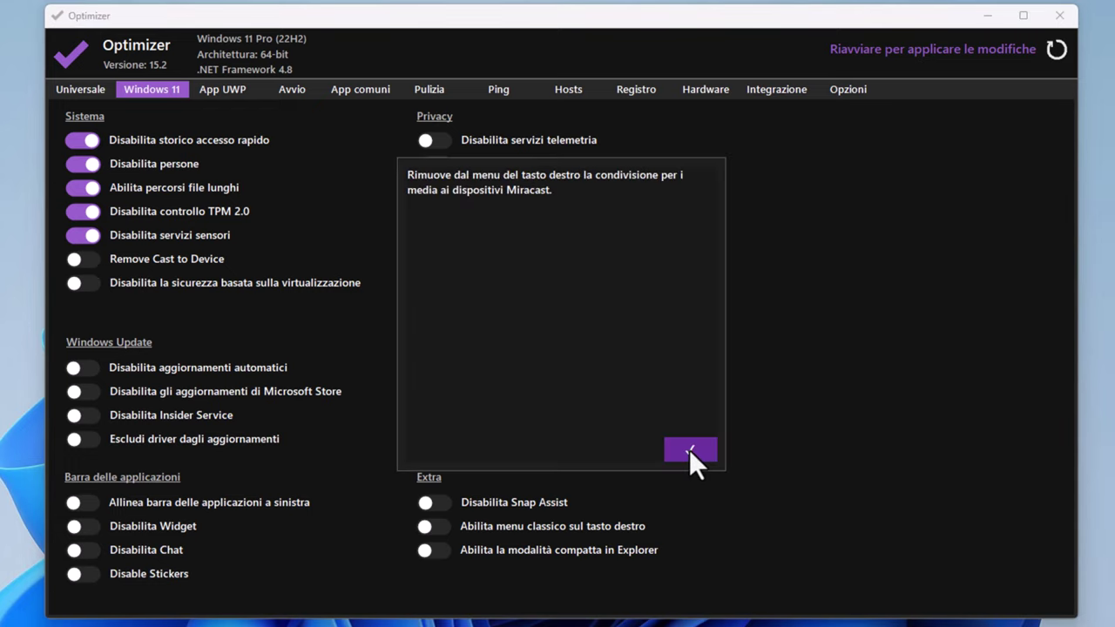
pyautogui.click(690, 450)
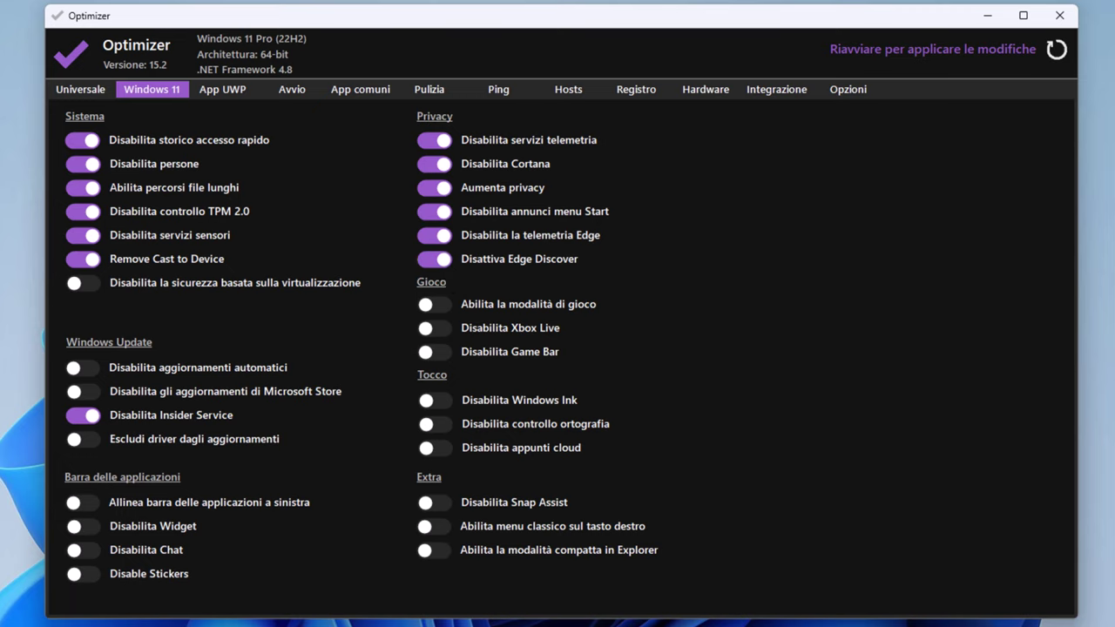
pyautogui.click(14, 384)
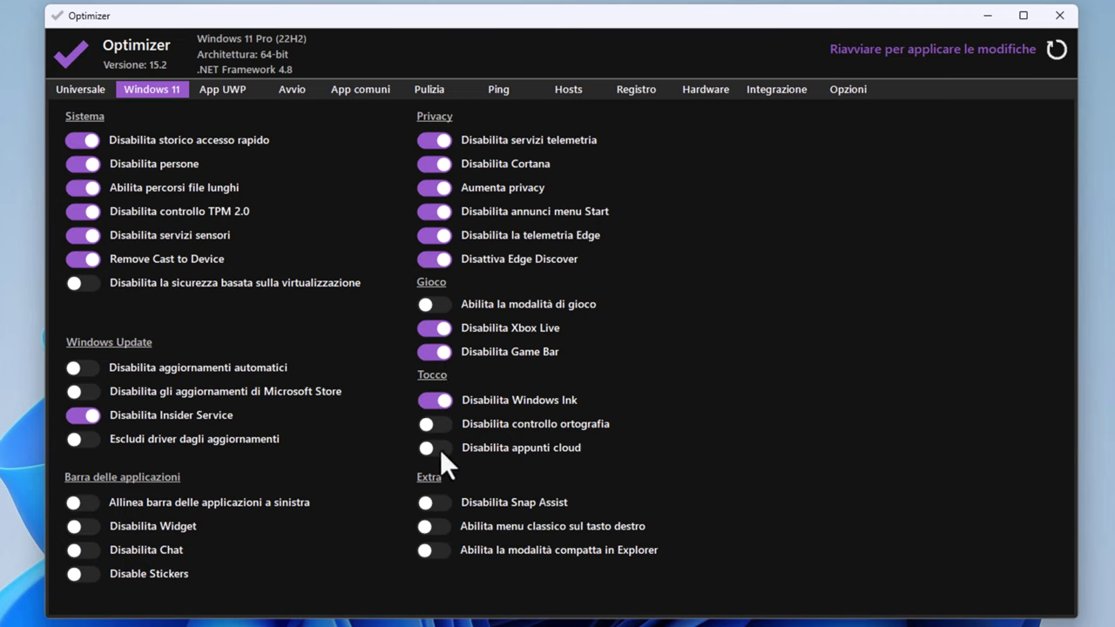
# - Remove OneDrive, MicrosoftEdgeAutoLaunch, both Discord entries, Steam, ShareX, AnyDesk MSI and RustDesk Tray from the startup items
pyautogui.click(292, 88)
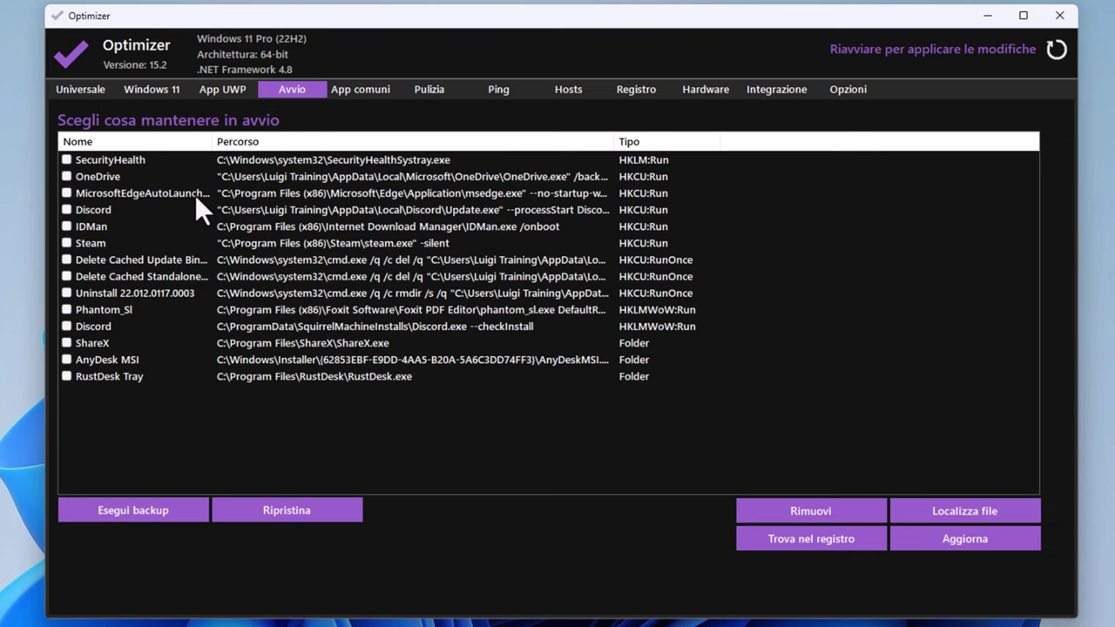
pyautogui.click(67, 176)
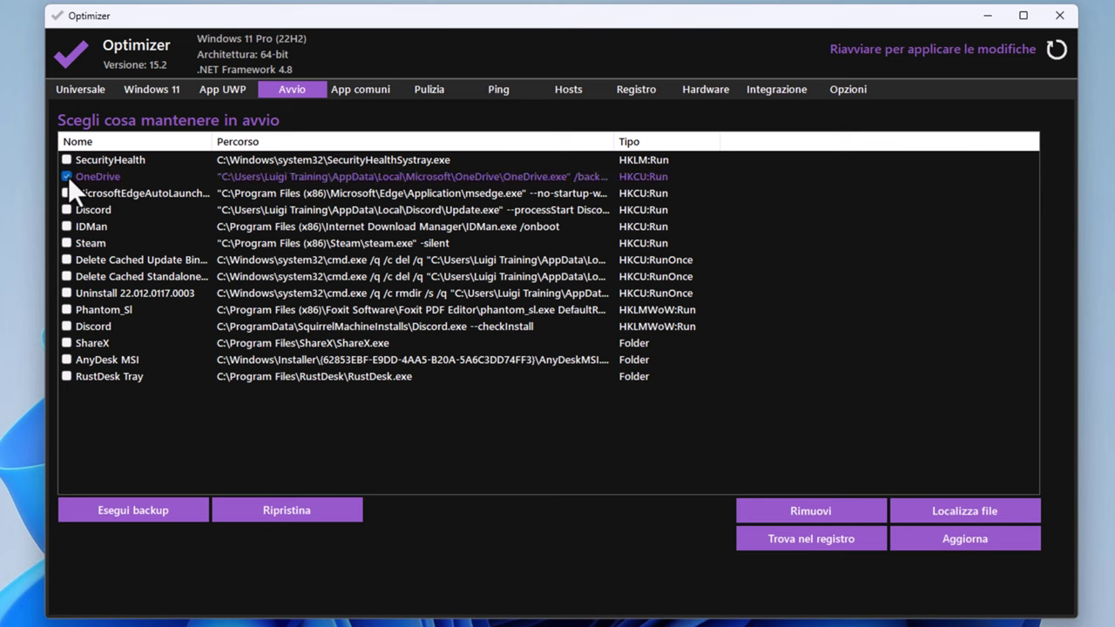
pyautogui.click(68, 209)
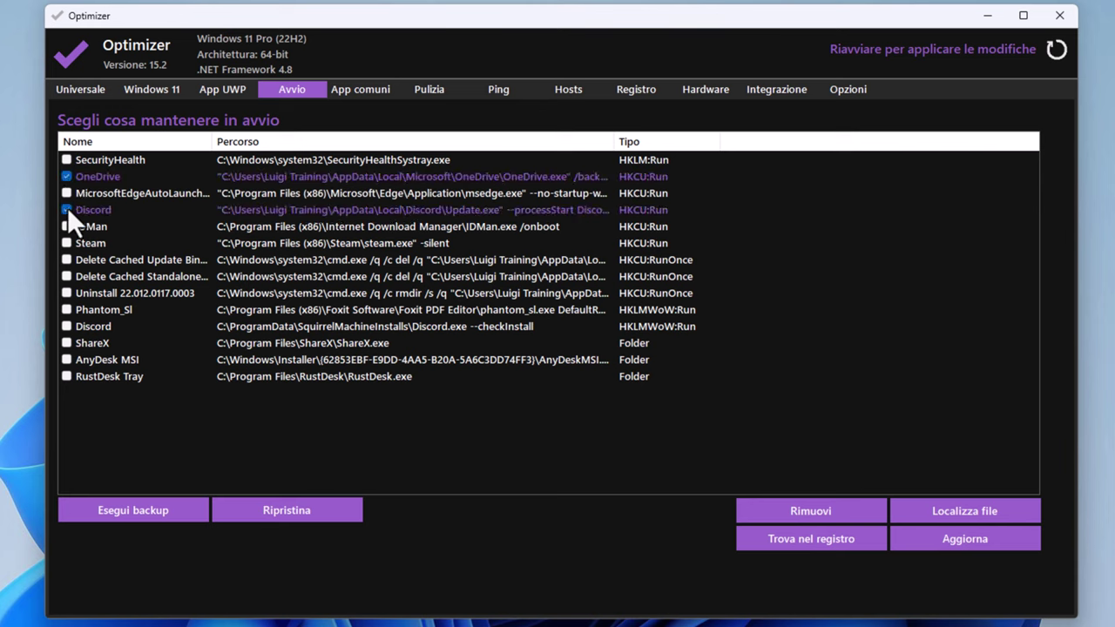
pyautogui.click(66, 243)
pyautogui.click(67, 193)
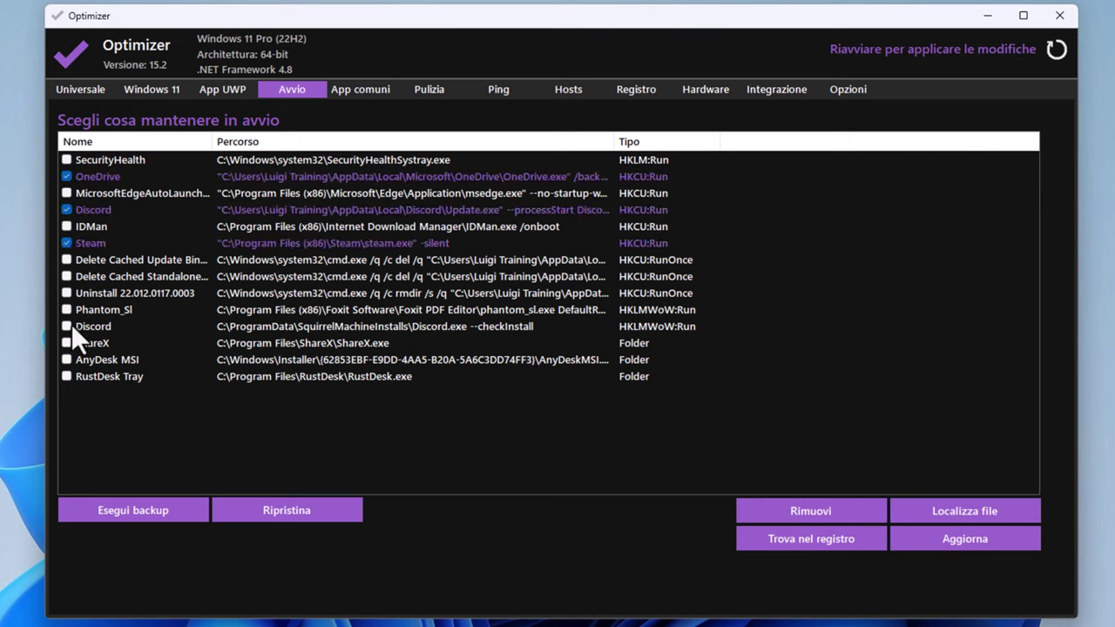
pyautogui.click(67, 326)
pyautogui.click(67, 342)
pyautogui.click(67, 359)
pyautogui.click(67, 376)
pyautogui.click(817, 512)
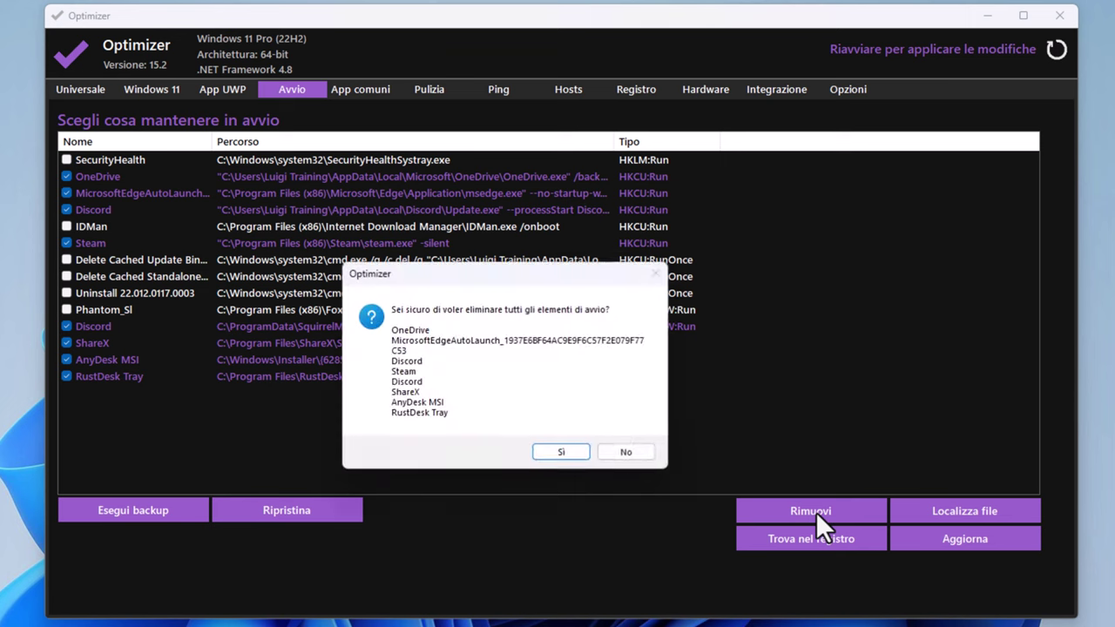
pyautogui.click(554, 454)
# - Select File temporanei, Svuota cestino and the Google Chrome Cache as the items for cleanup in Pulizia
pyautogui.click(360, 89)
pyautogui.click(443, 89)
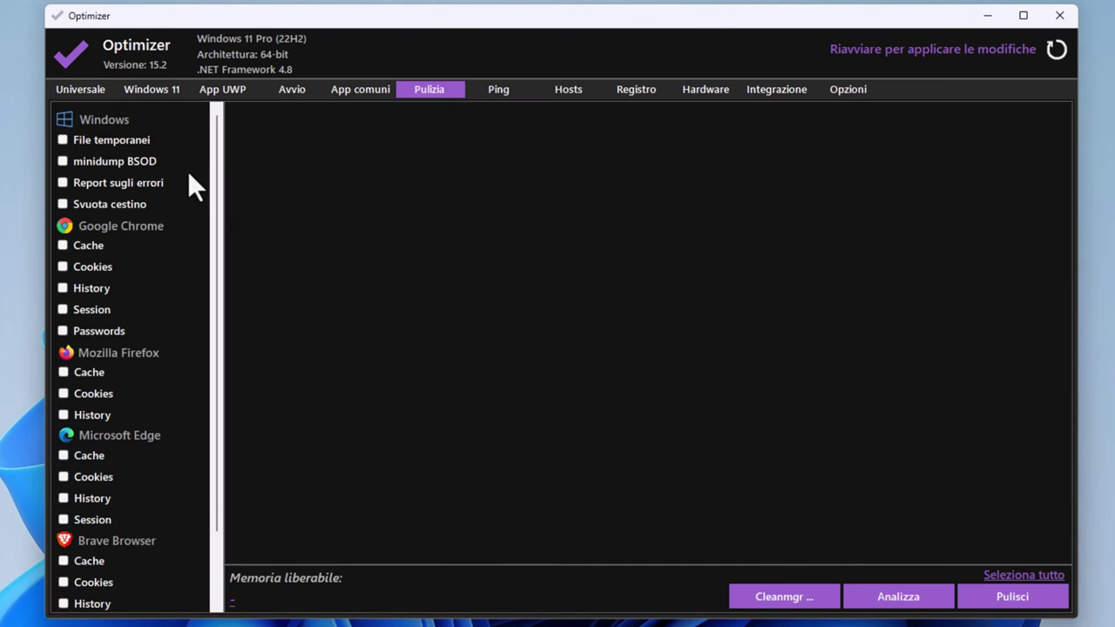
pyautogui.click(63, 141)
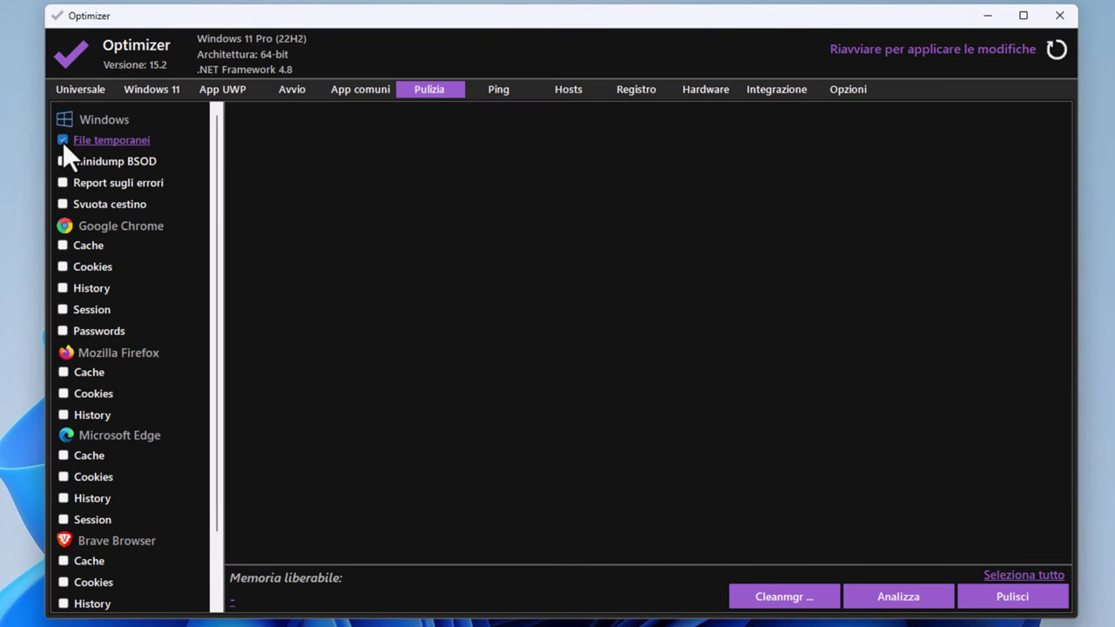
pyautogui.click(63, 204)
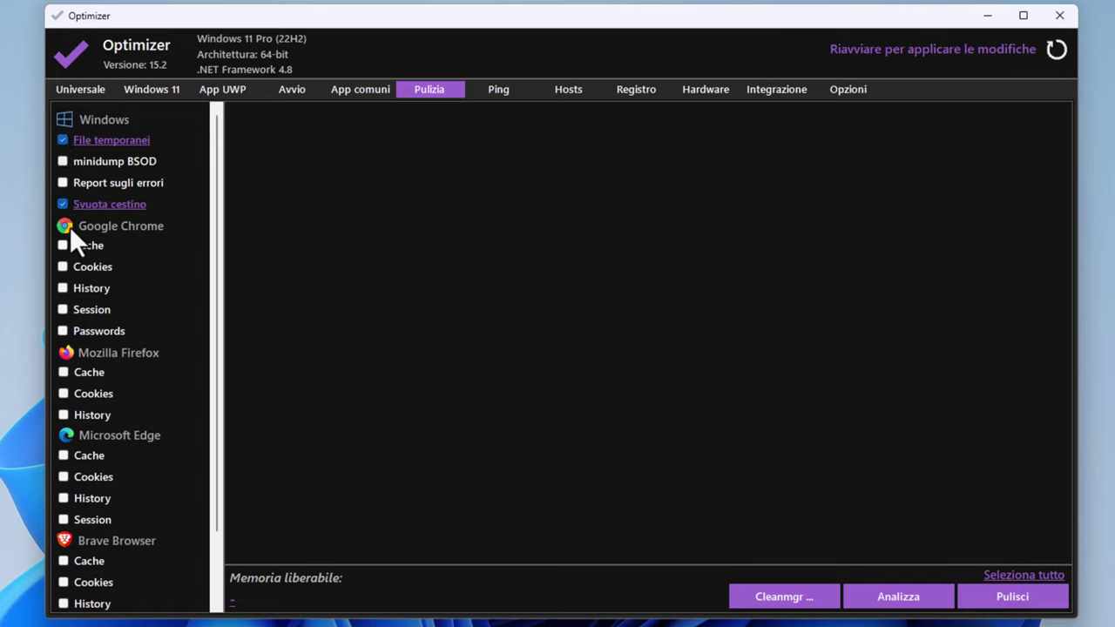
pyautogui.click(63, 246)
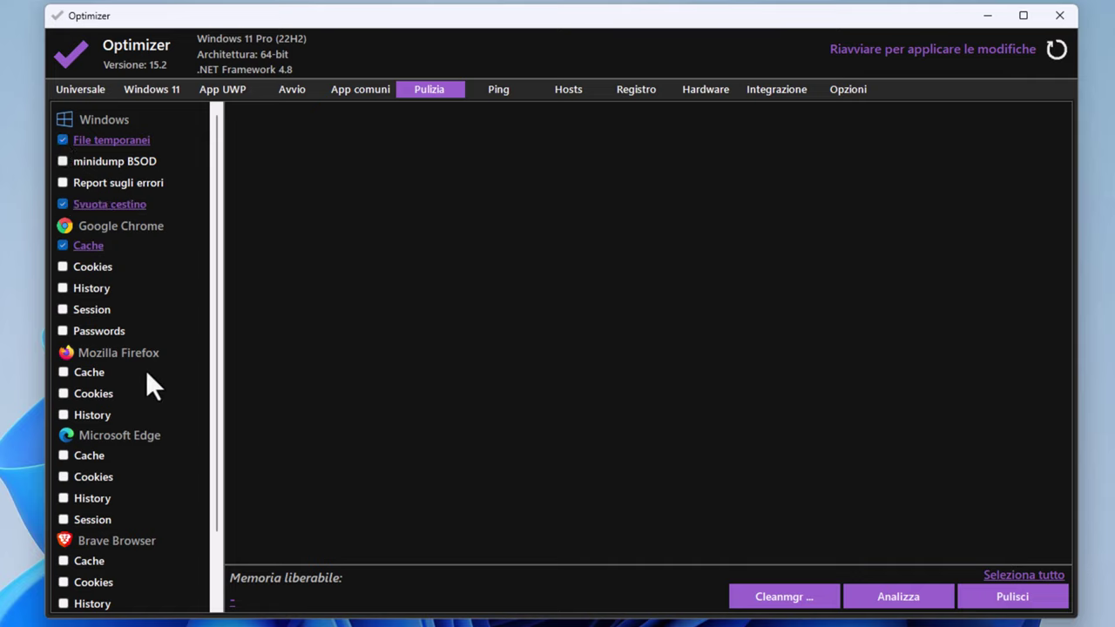
pyautogui.scroll(-2, 146, 373)
pyautogui.scroll(2, 147, 372)
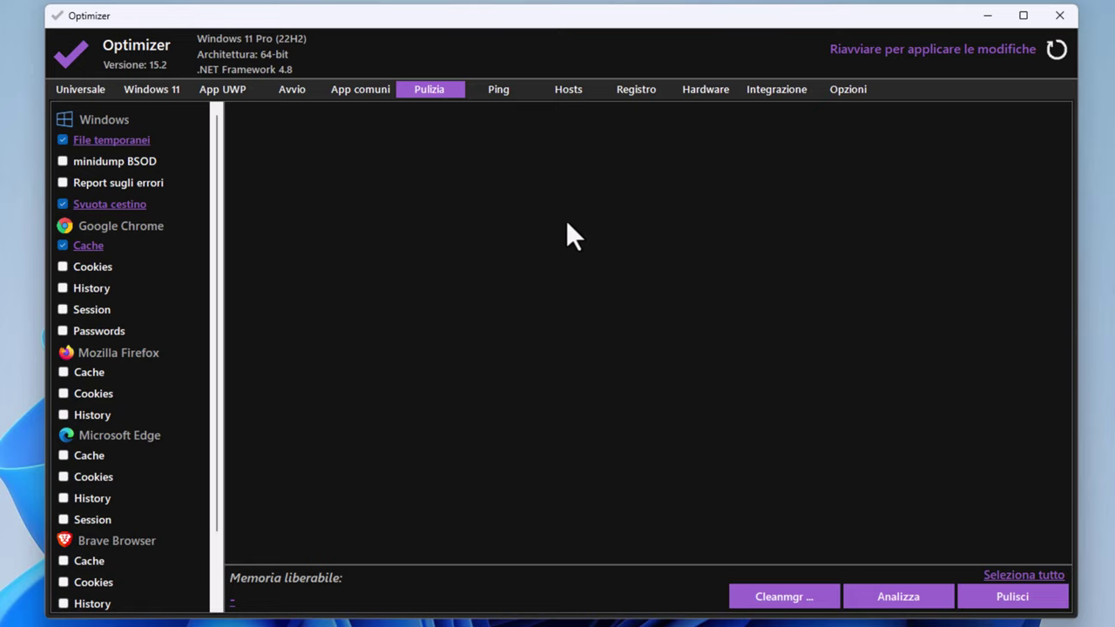